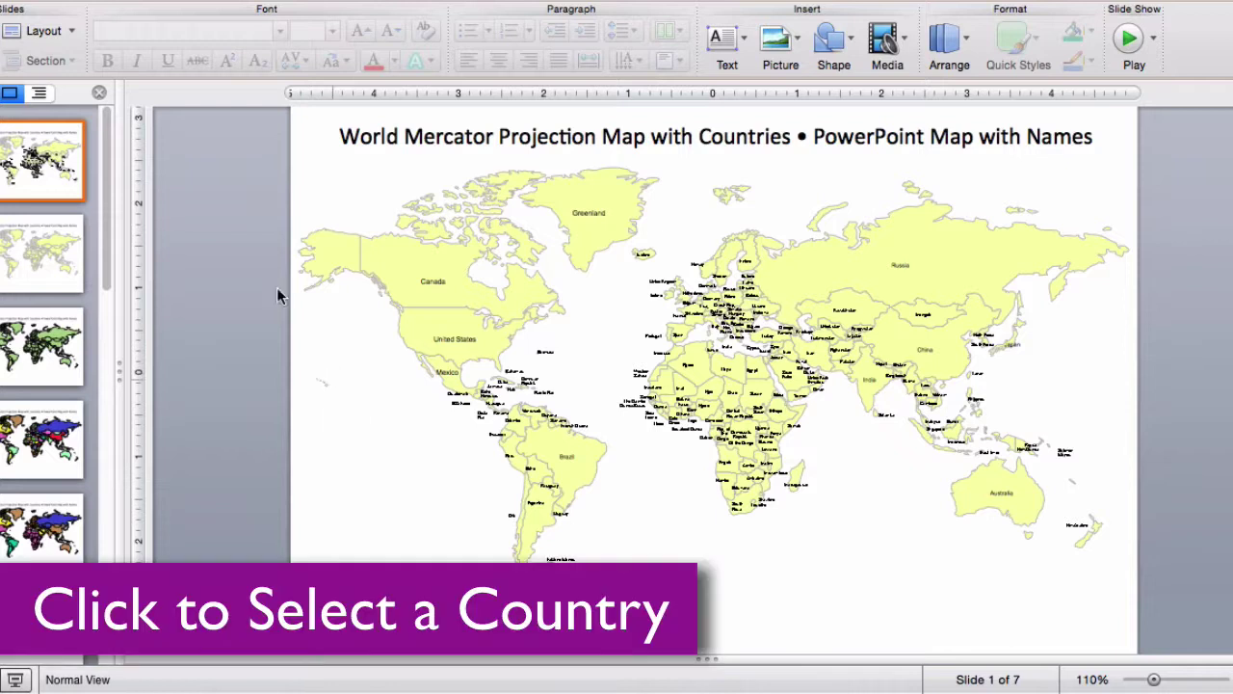
Show slide 2, the yellow world map without country labels.
{"action": "left_click", "coordinate": [50, 281]}
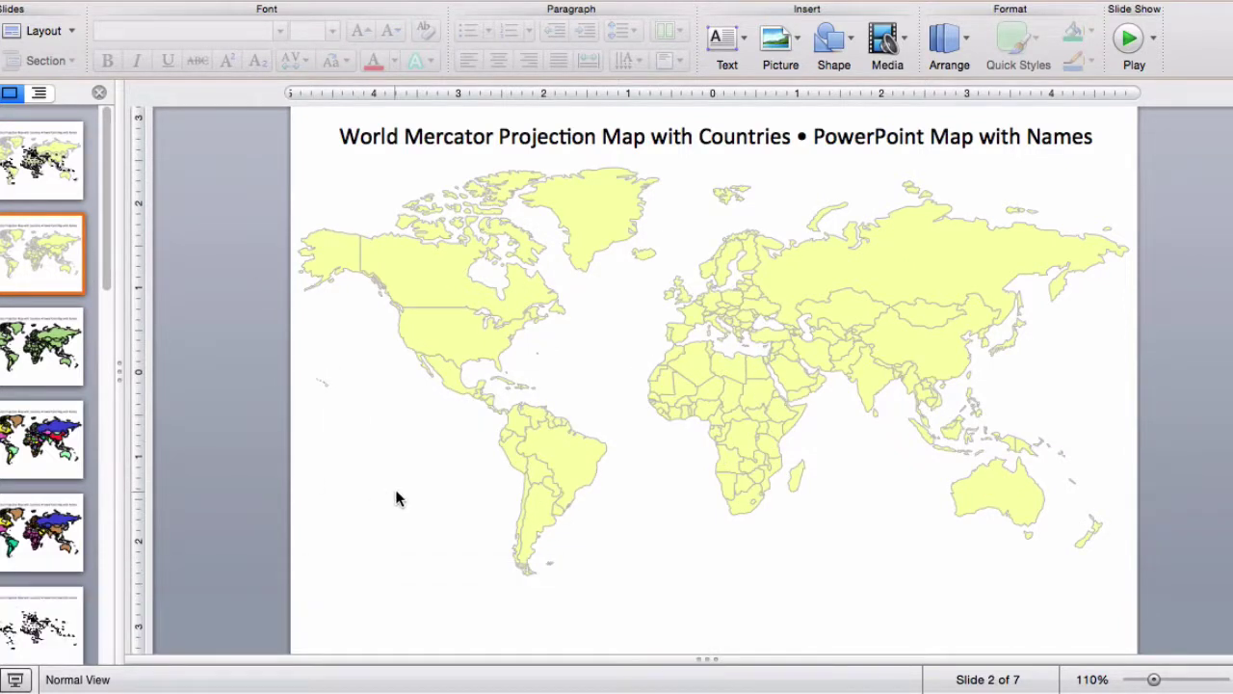
Zoom in on South America and select Brazil alone inside the South America group.
{"action": "scroll", "coordinate": [395, 498], "scroll_direction": "up", "scroll_amount": 5}
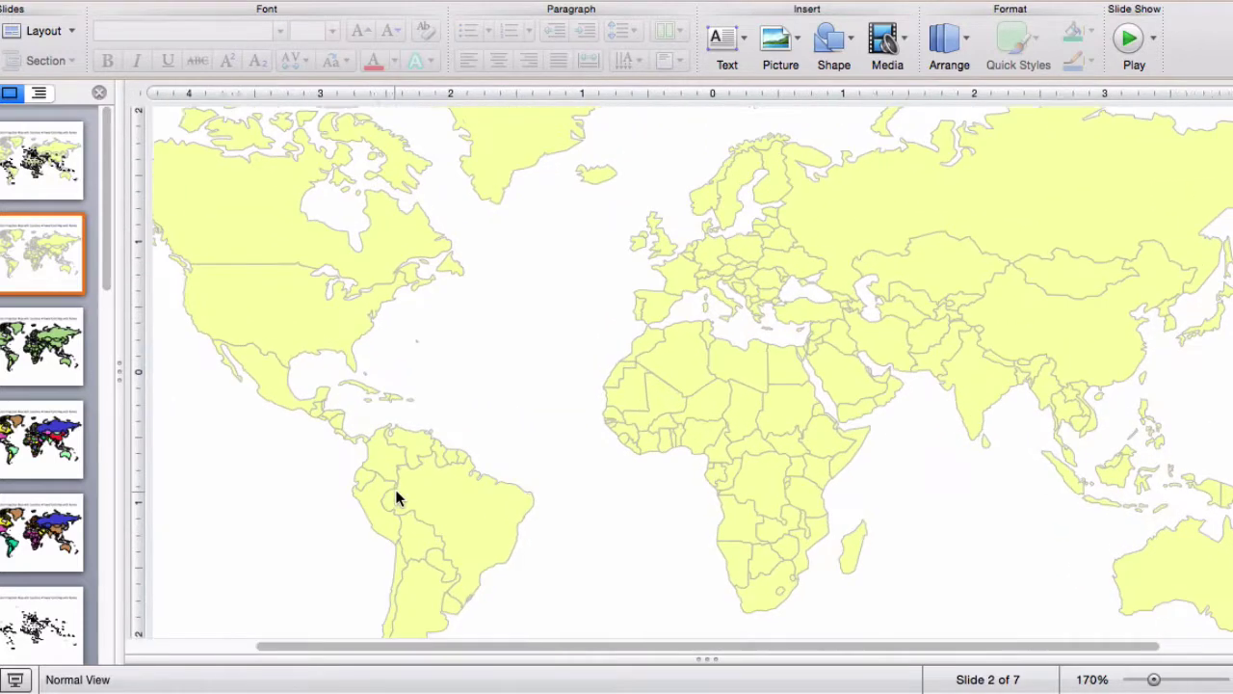
{"action": "scroll", "coordinate": [395, 498], "scroll_direction": "up", "scroll_amount": 2}
{"action": "scroll", "coordinate": [536, 504], "scroll_direction": "down", "scroll_amount": 5}
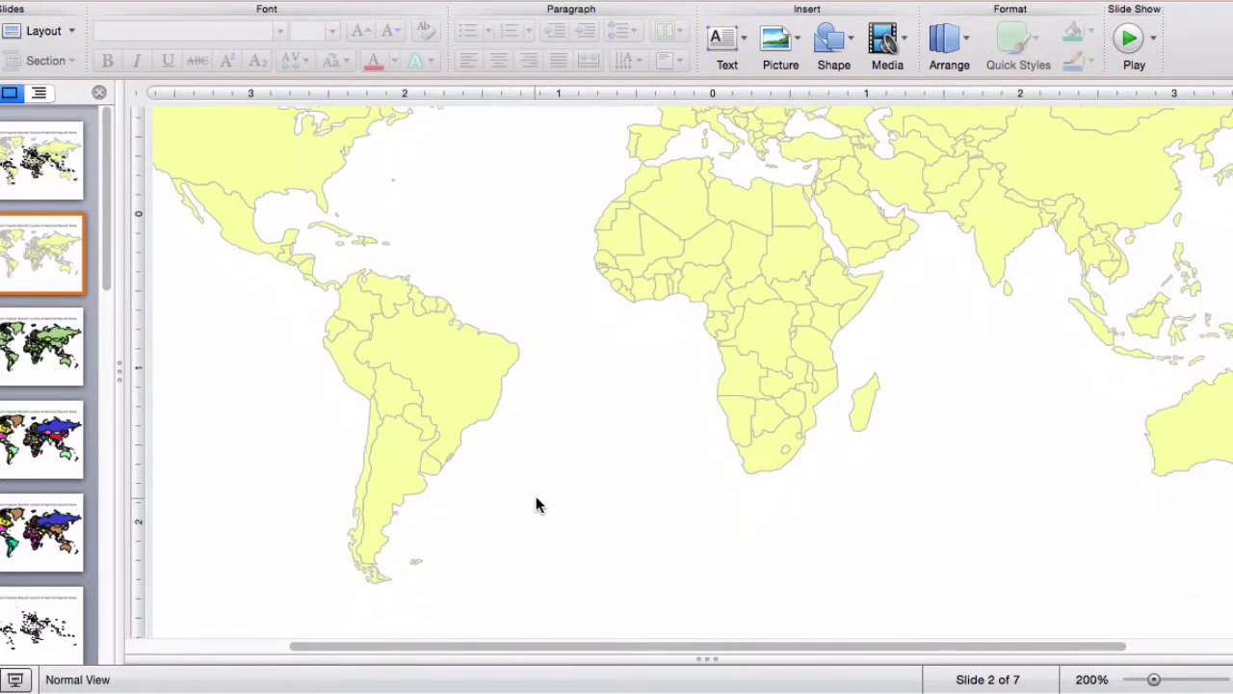
{"action": "left_click", "coordinate": [458, 362]}
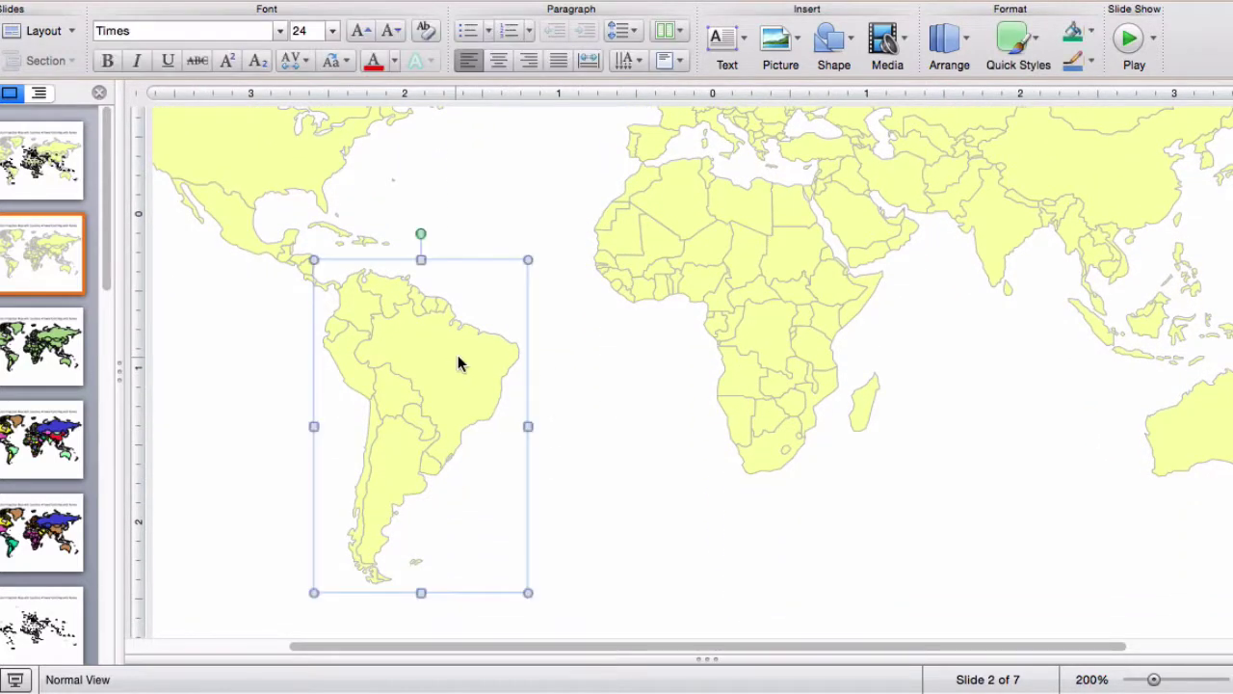
{"action": "left_click", "coordinate": [769, 292]}
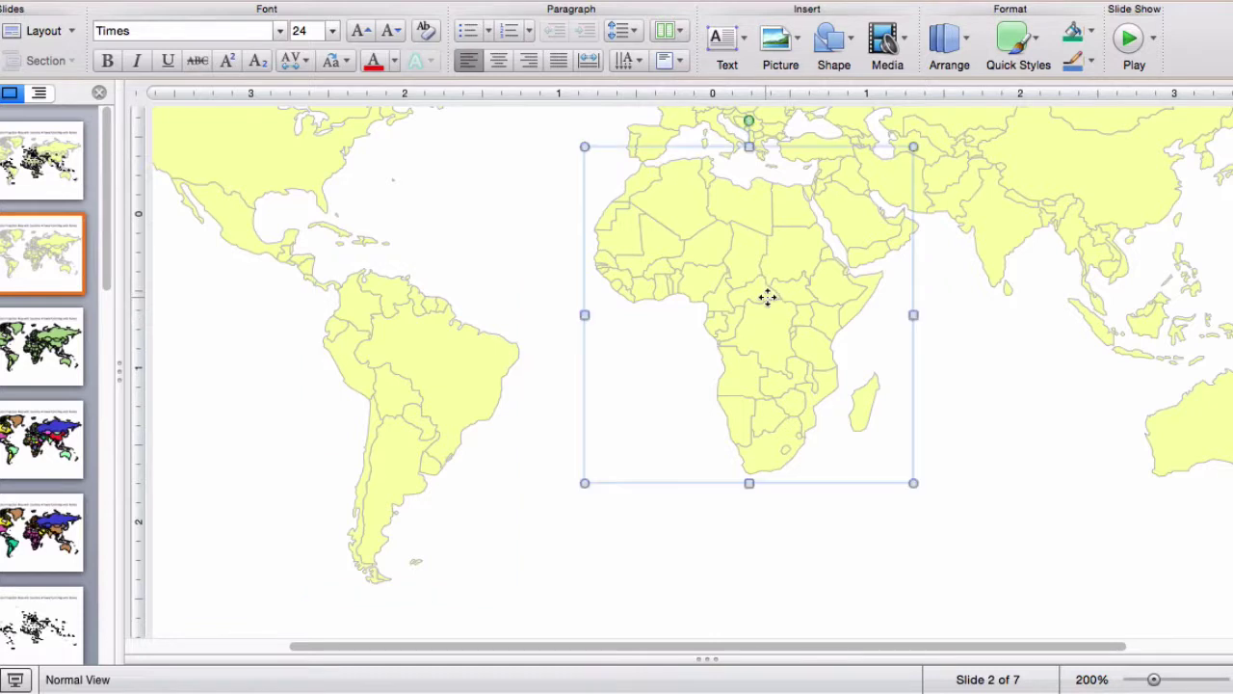
{"action": "left_click", "coordinate": [556, 459]}
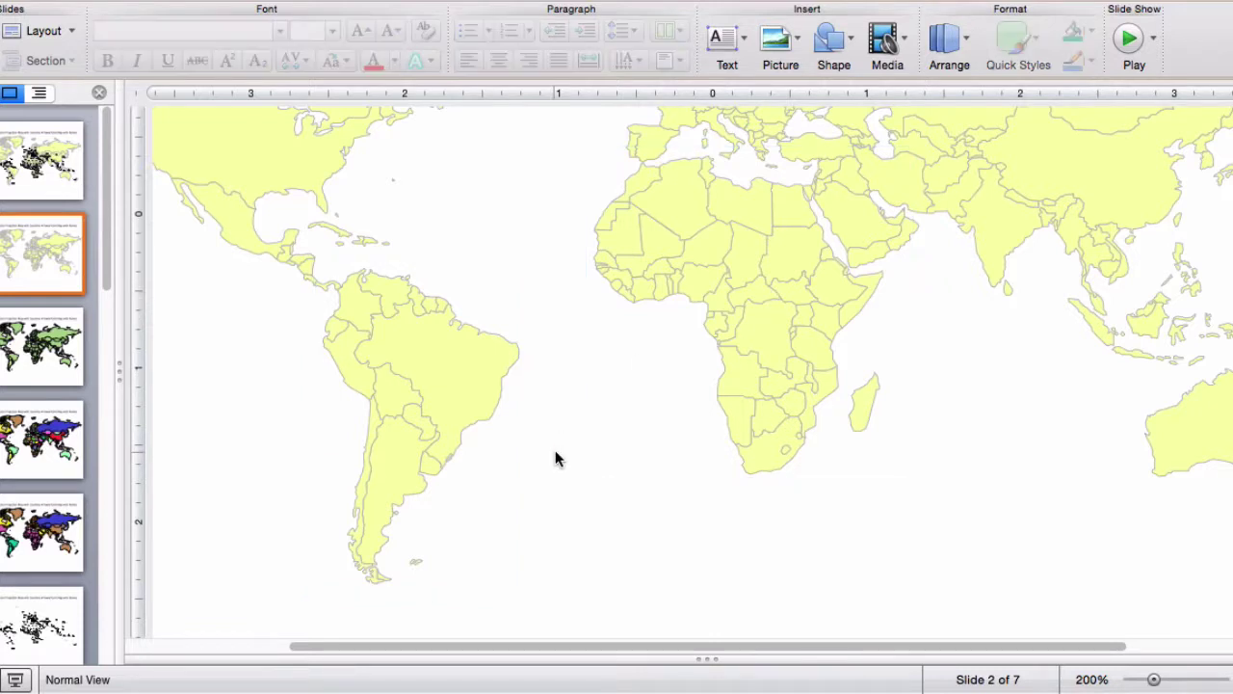
{"action": "left_click", "coordinate": [440, 361]}
{"action": "left_click", "coordinate": [436, 362]}
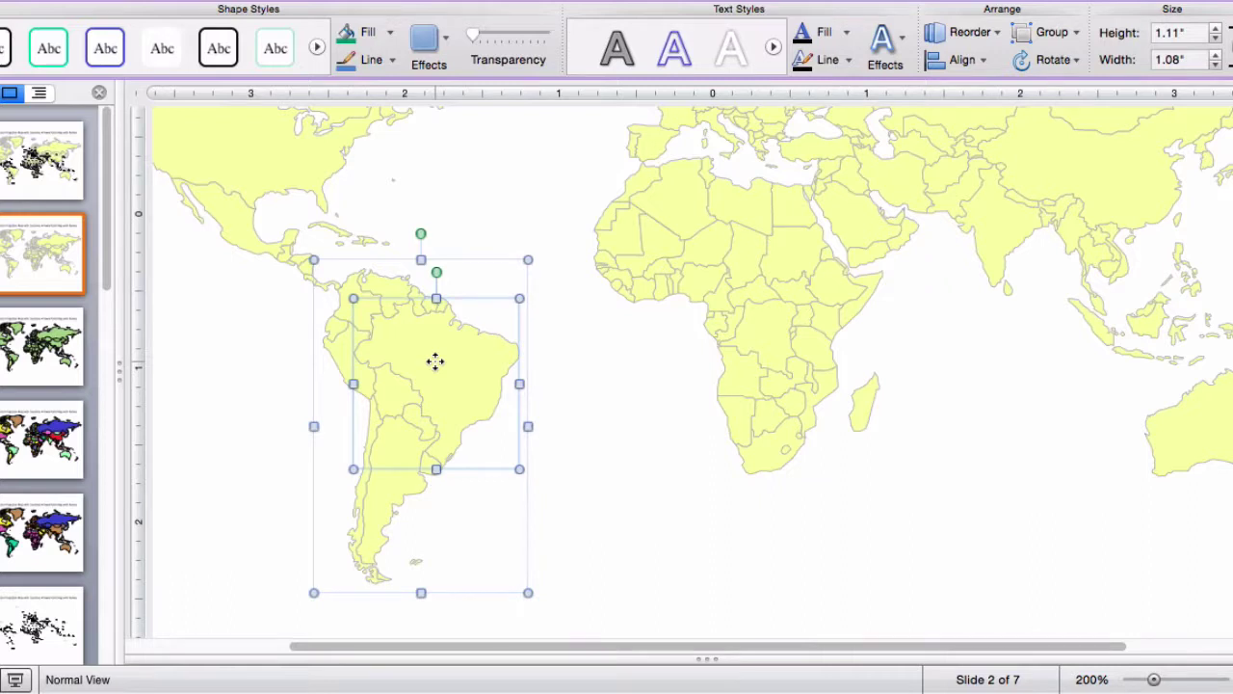
Fill Brazil, Peru, Bolivia, Paraguay and Argentina with the green theme colour.
{"action": "left_click", "coordinate": [391, 35]}
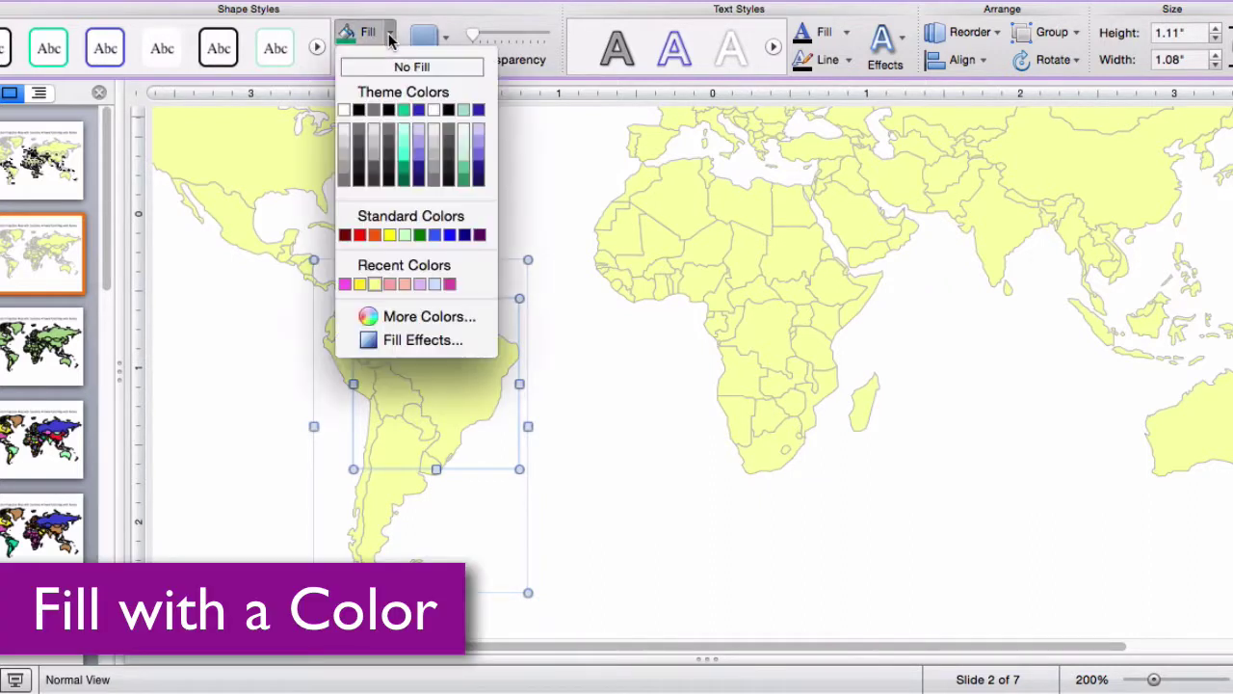
{"action": "left_click", "coordinate": [404, 174]}
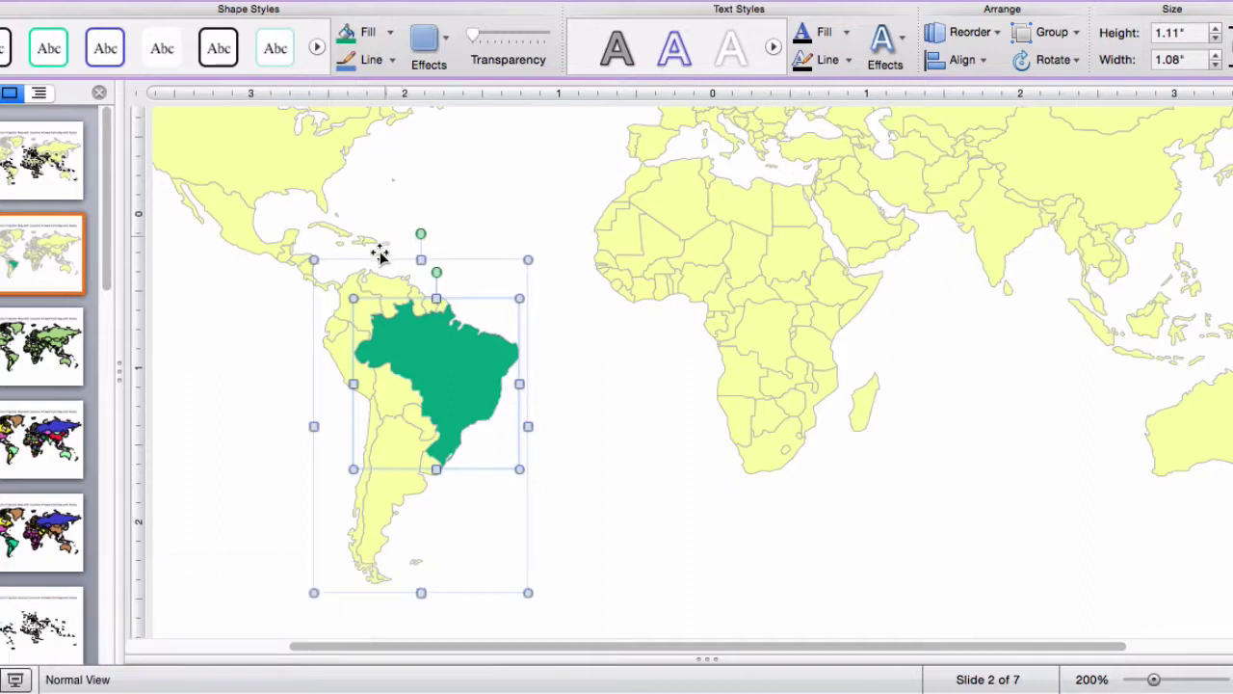
{"action": "left_click", "coordinate": [335, 357], "text": "shift"}
{"action": "left_click", "coordinate": [393, 388], "text": "shift"}
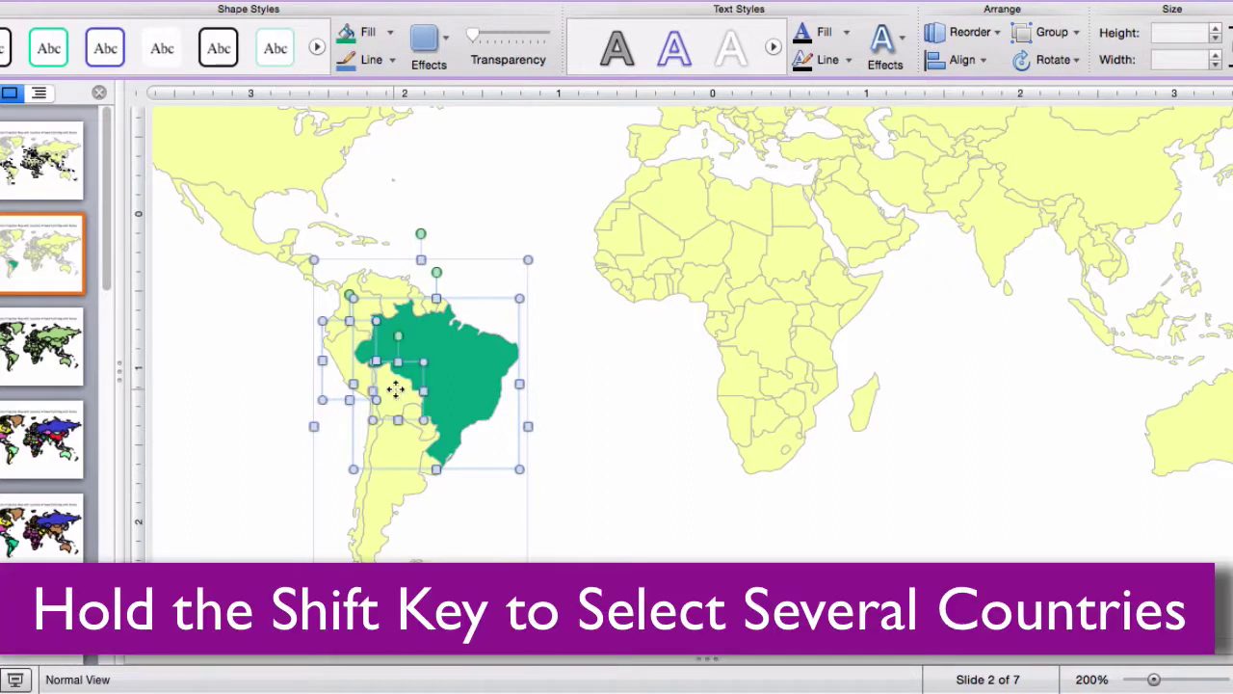
{"action": "left_click", "coordinate": [427, 429], "text": "shift"}
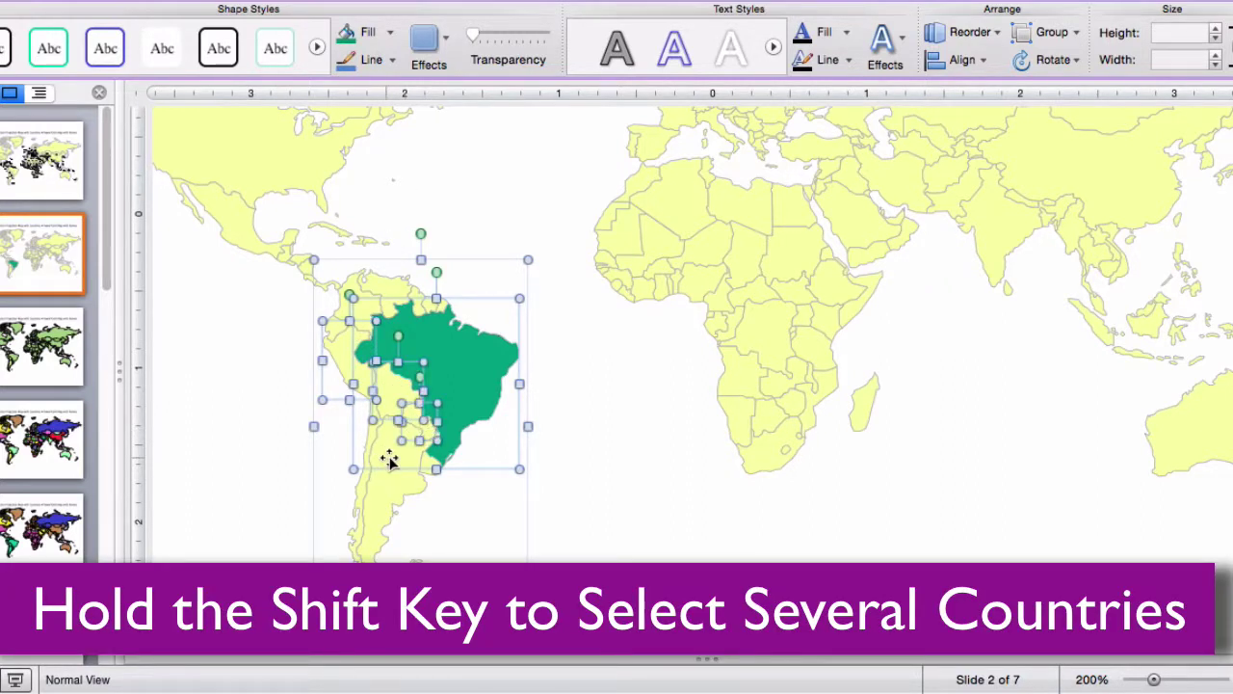
{"action": "left_click", "coordinate": [389, 458], "text": "shift"}
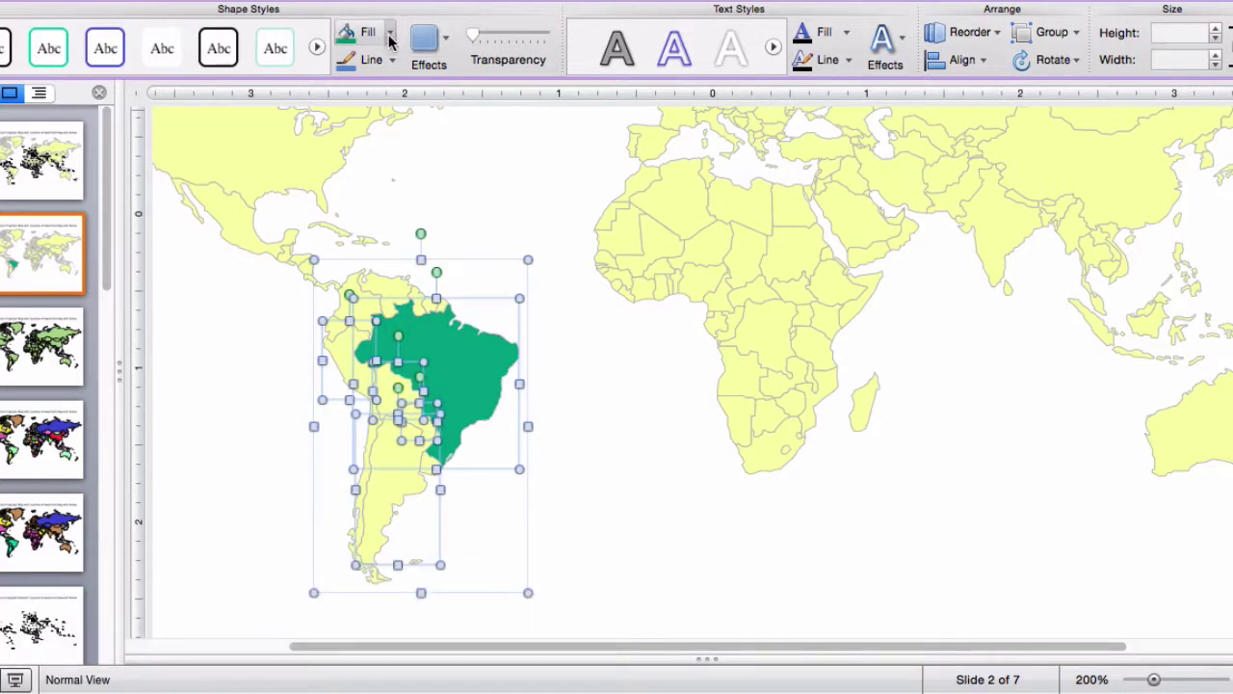
{"action": "left_click", "coordinate": [391, 36]}
{"action": "left_click", "coordinate": [405, 174]}
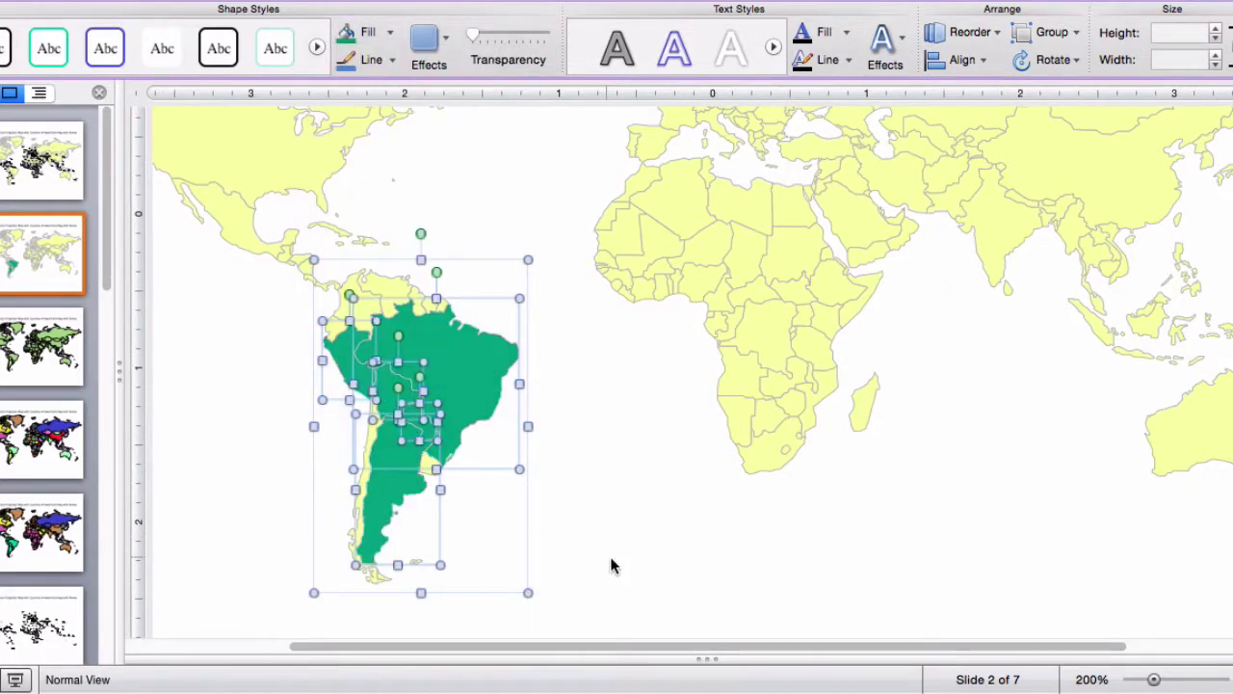
{"action": "left_click", "coordinate": [613, 549]}
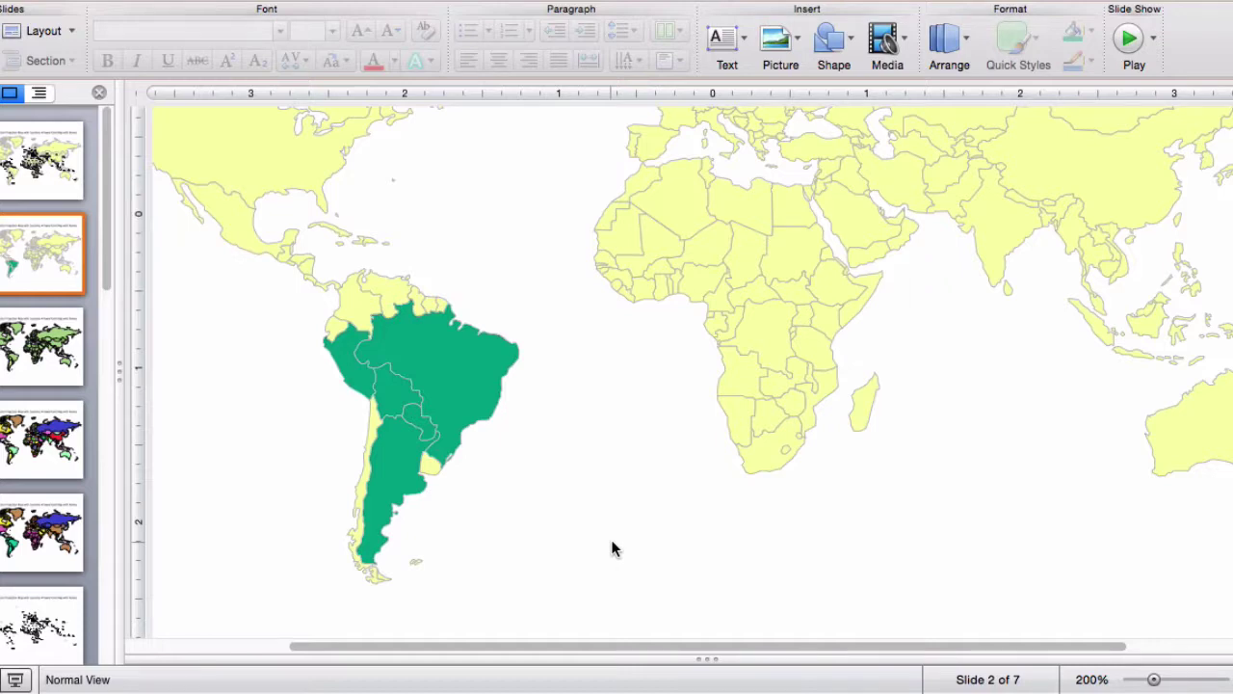
Zoom out, switch to slide 1's labelled world map and bring up the Text insertion options.
{"action": "scroll", "coordinate": [613, 549], "scroll_direction": "down", "scroll_amount": 3}
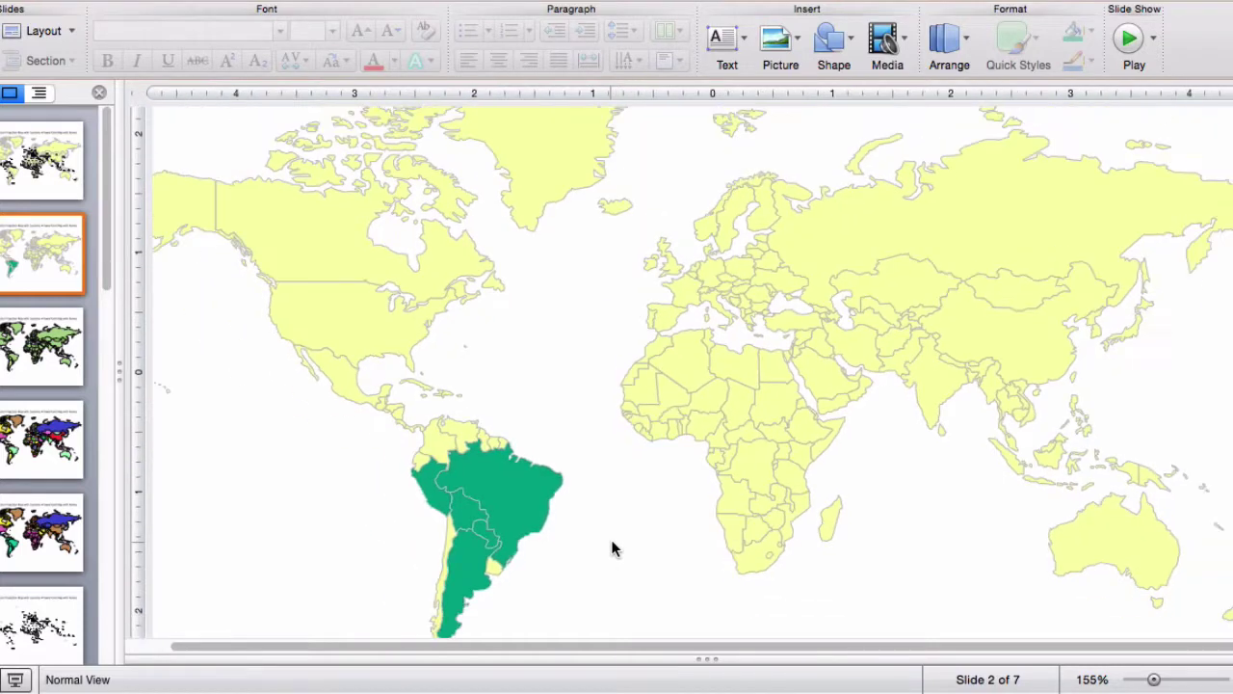
{"action": "scroll", "coordinate": [611, 548], "scroll_direction": "down", "scroll_amount": 2}
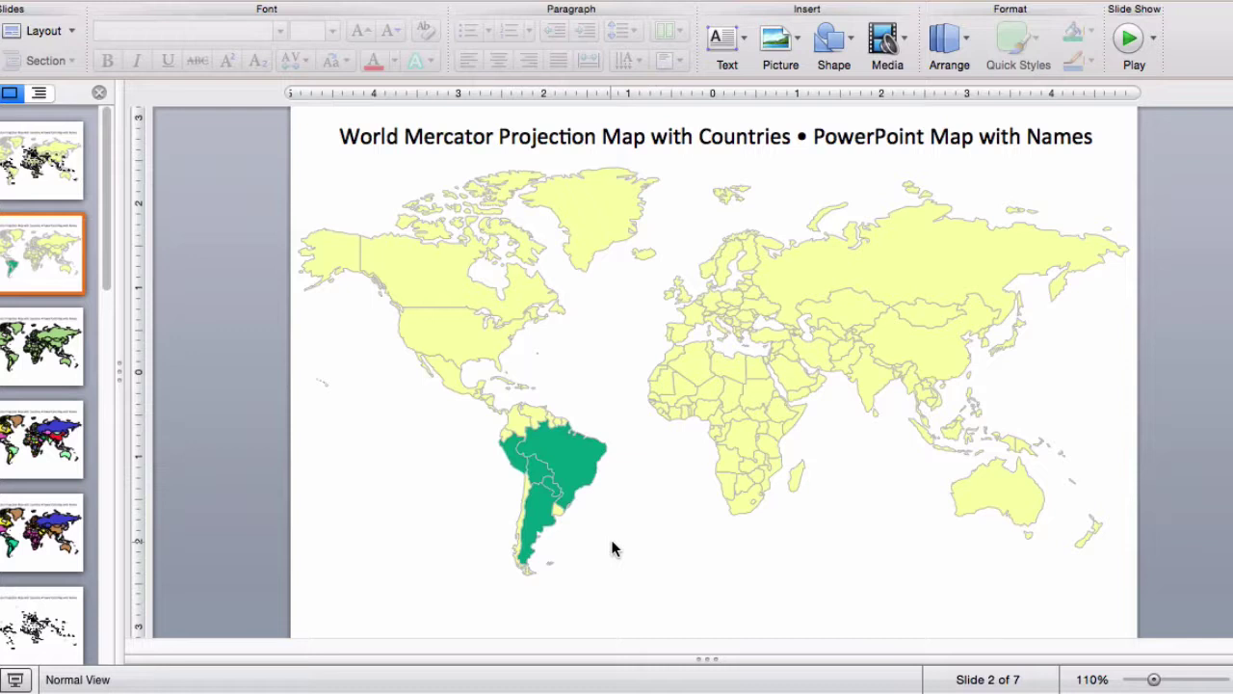
{"action": "left_click", "coordinate": [26, 195]}
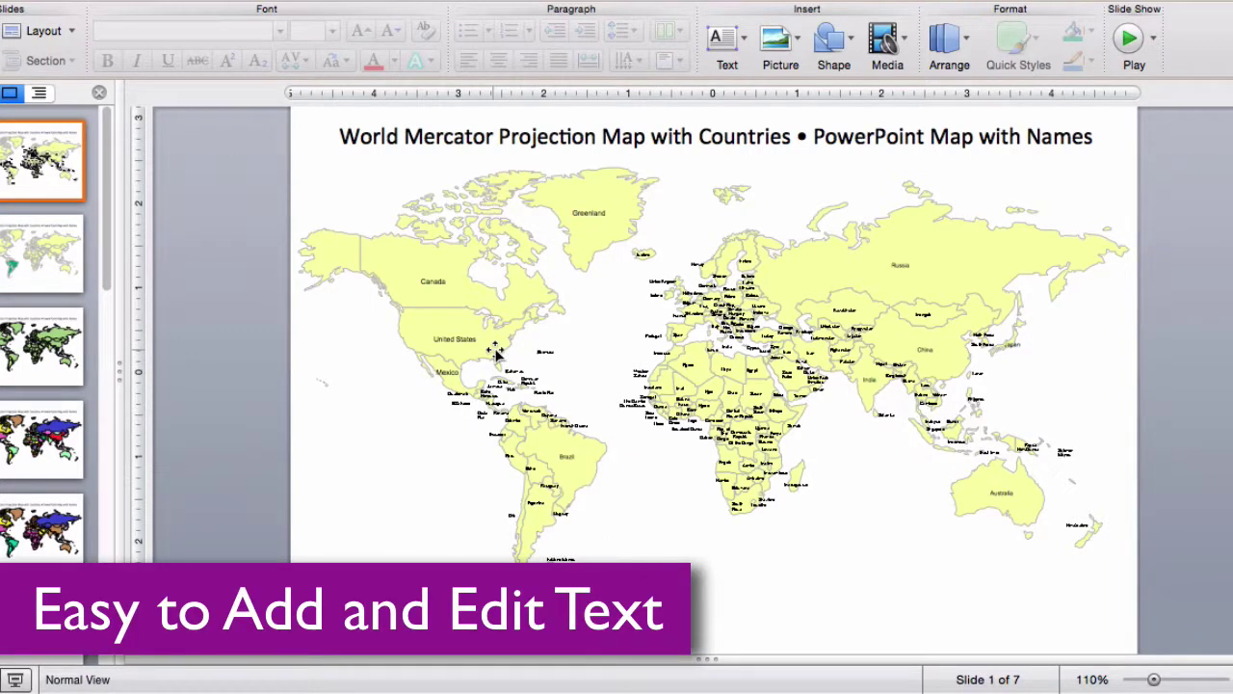
{"action": "left_click", "coordinate": [743, 41]}
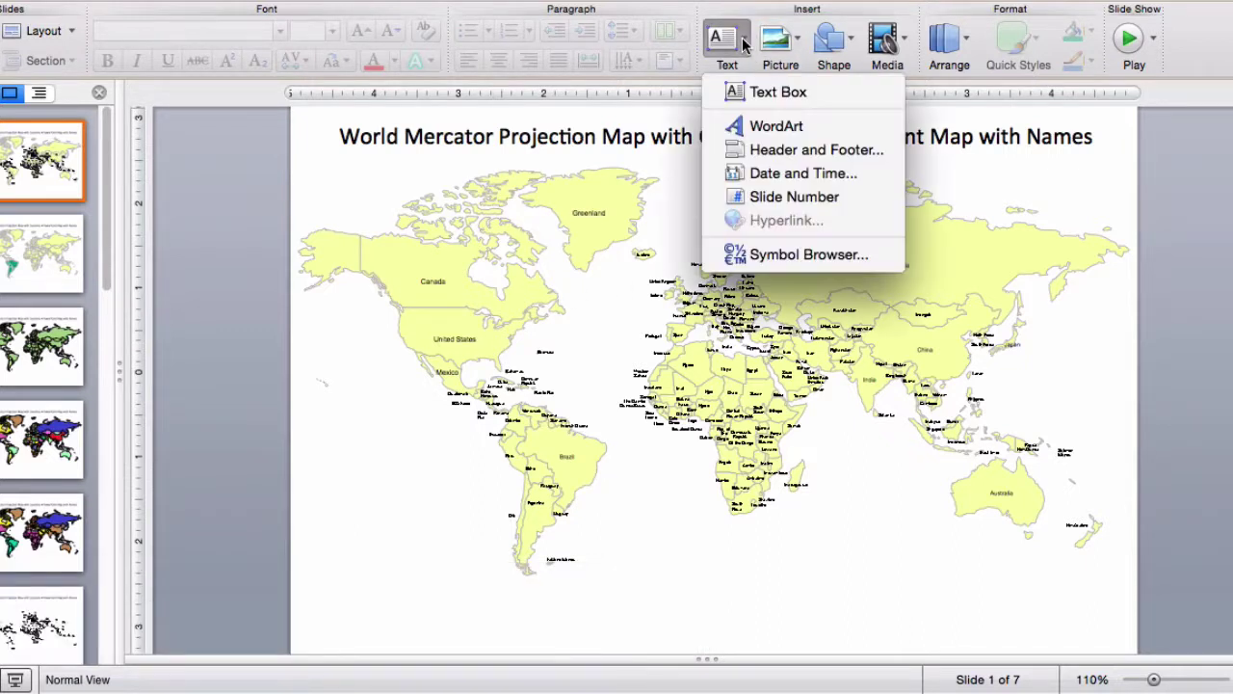
Add a 'New Text' text box left of South America, set in Calibri 18.
{"action": "left_click", "coordinate": [778, 92]}
{"action": "left_click", "coordinate": [352, 470]}
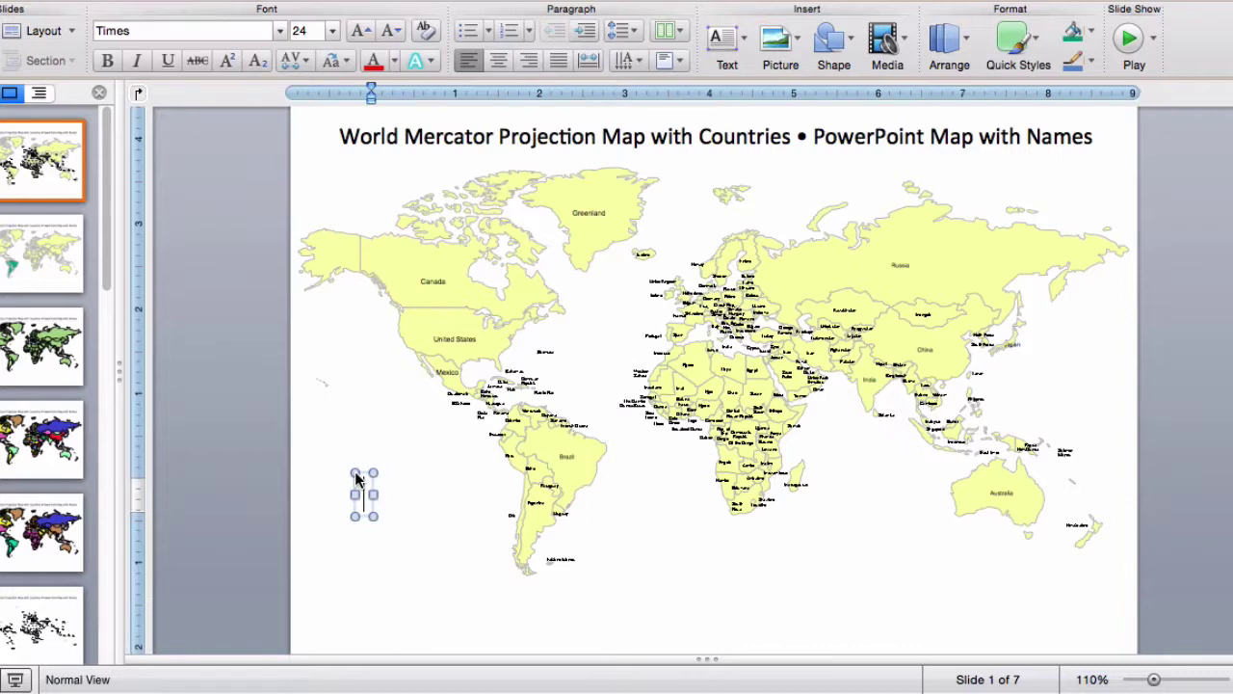
{"action": "type", "text": "New Text"}
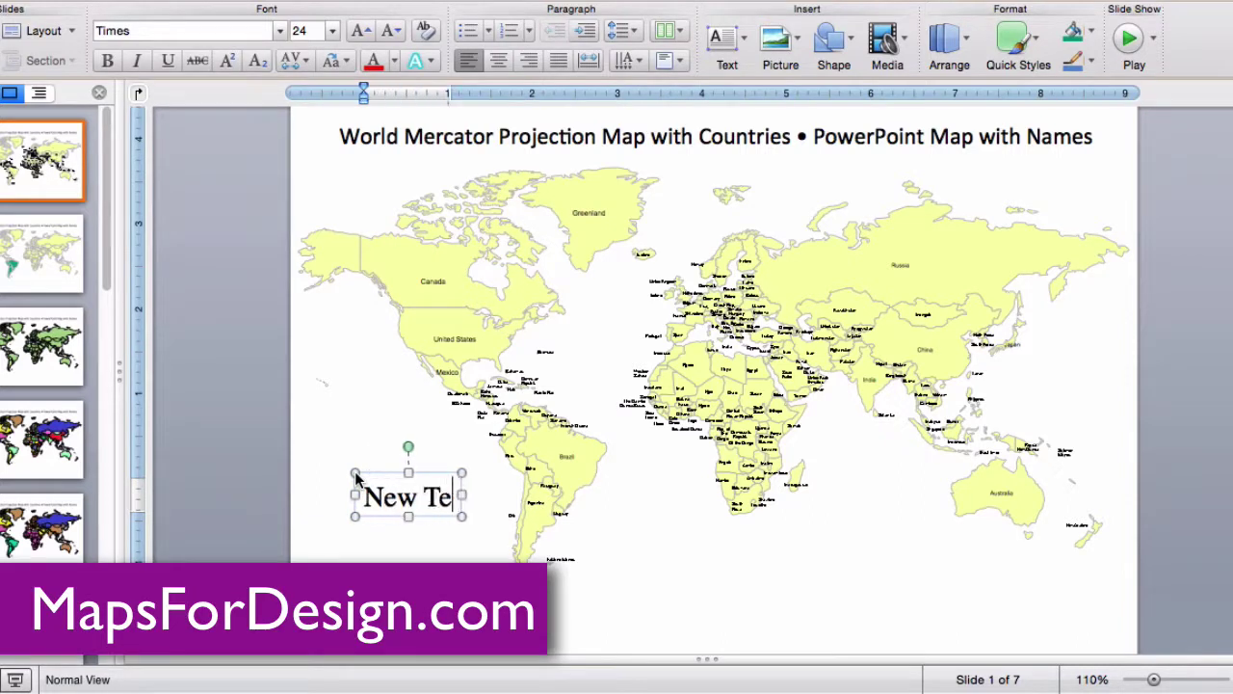
{"action": "triple_click", "coordinate": [446, 499]}
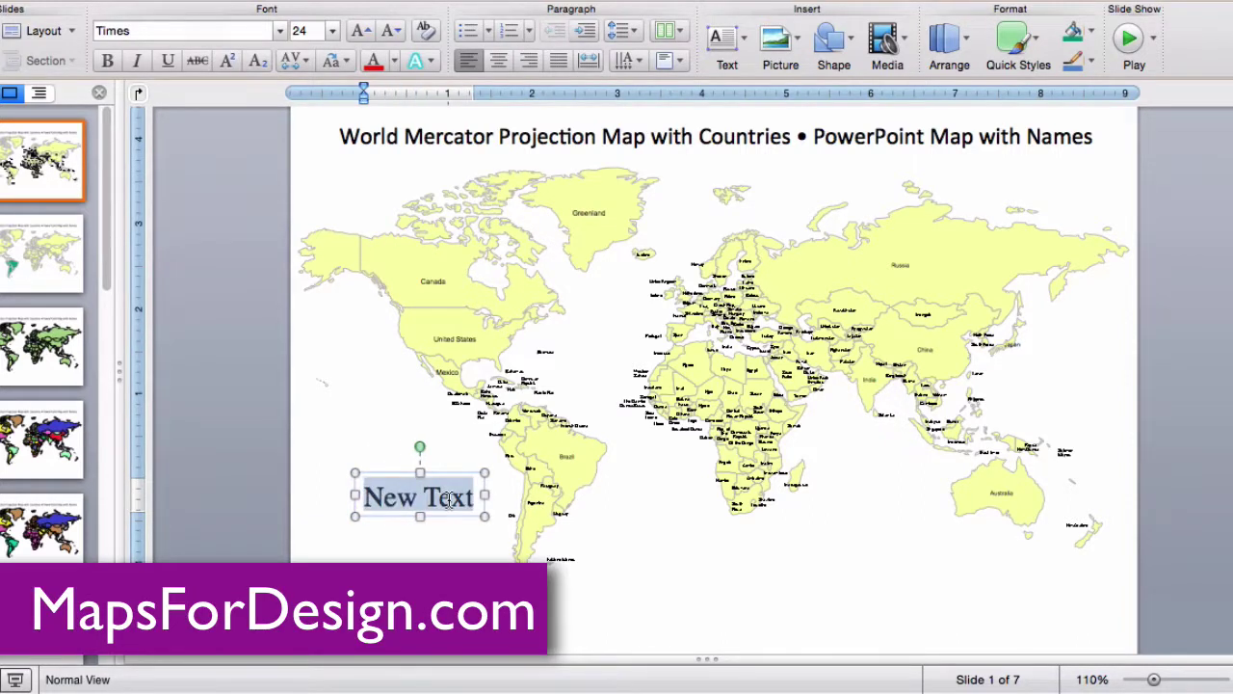
{"action": "left_click", "coordinate": [281, 30]}
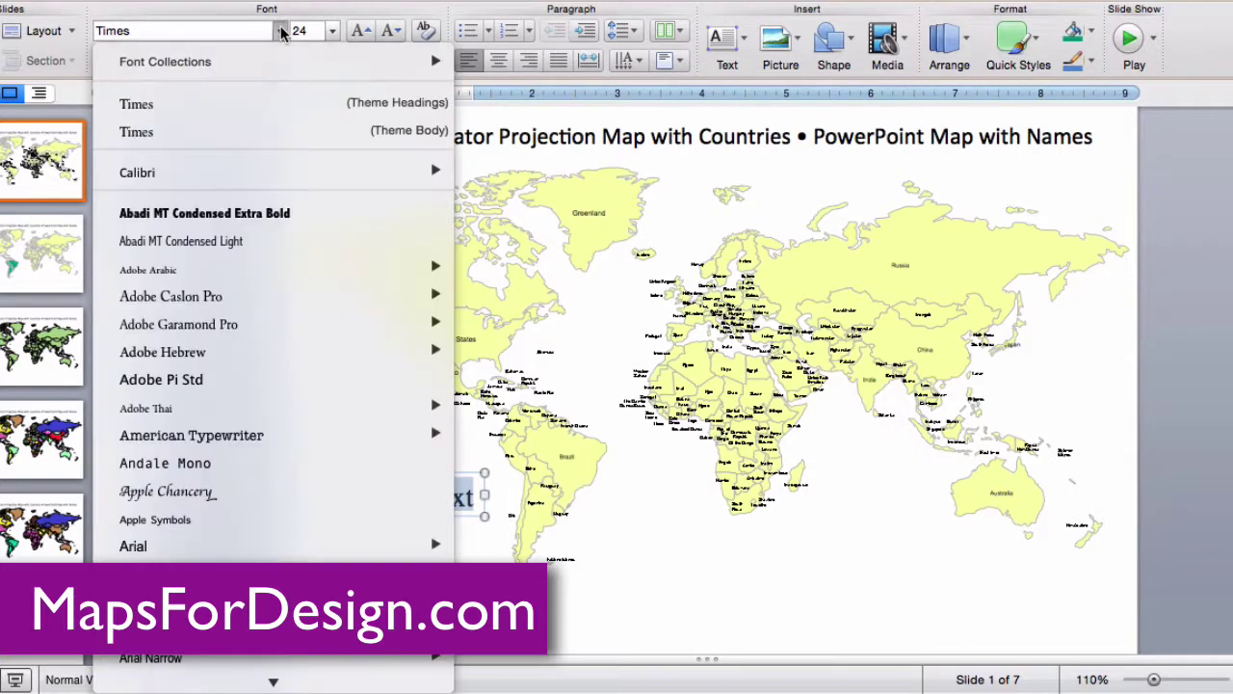
{"action": "left_click", "coordinate": [136, 172]}
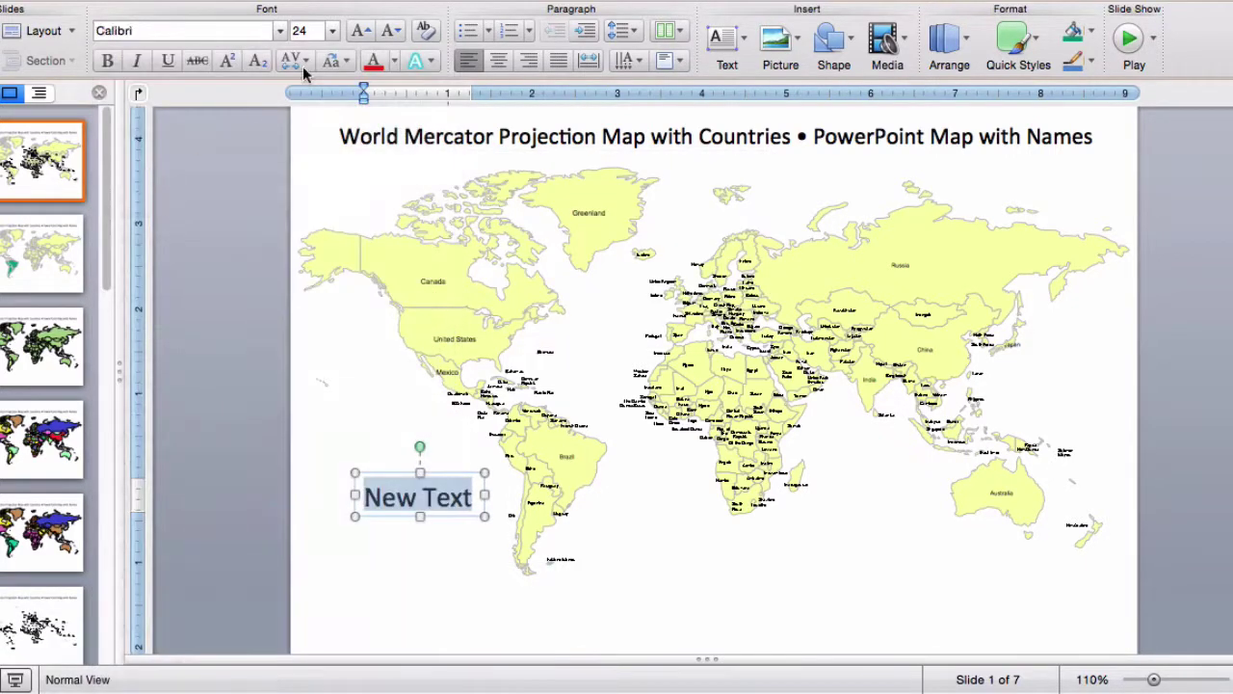
{"action": "left_click", "coordinate": [332, 30]}
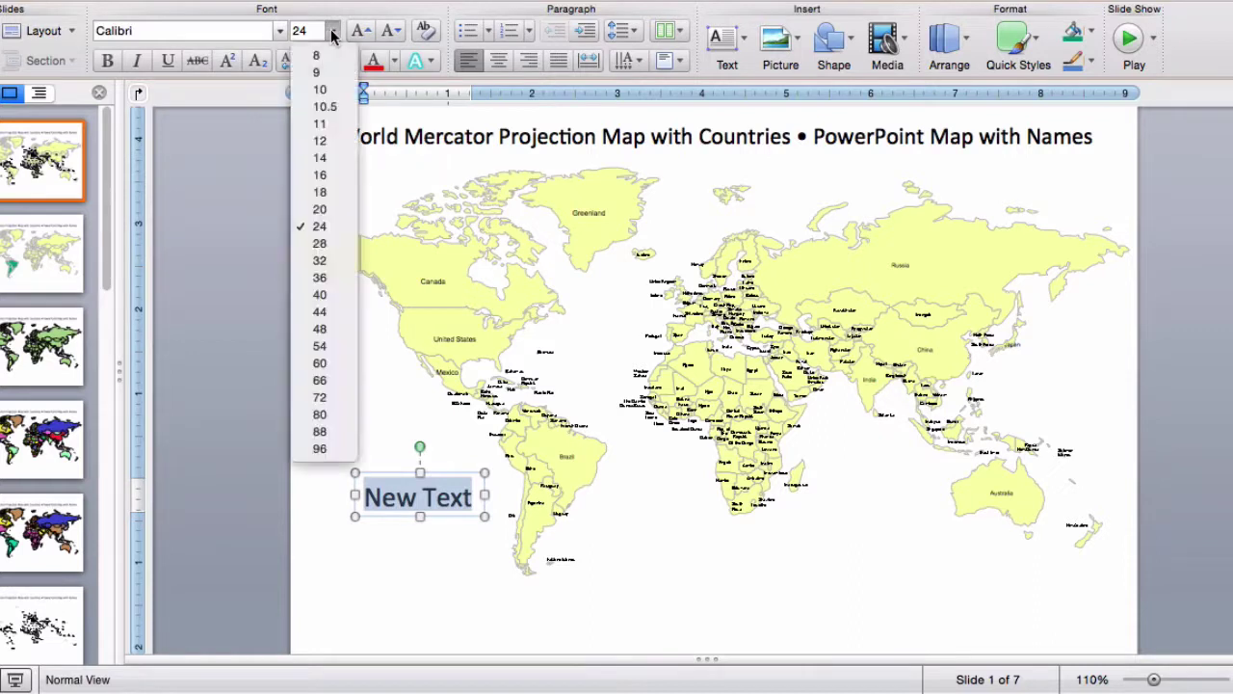
{"action": "left_click", "coordinate": [326, 193]}
{"action": "left_click", "coordinate": [391, 563]}
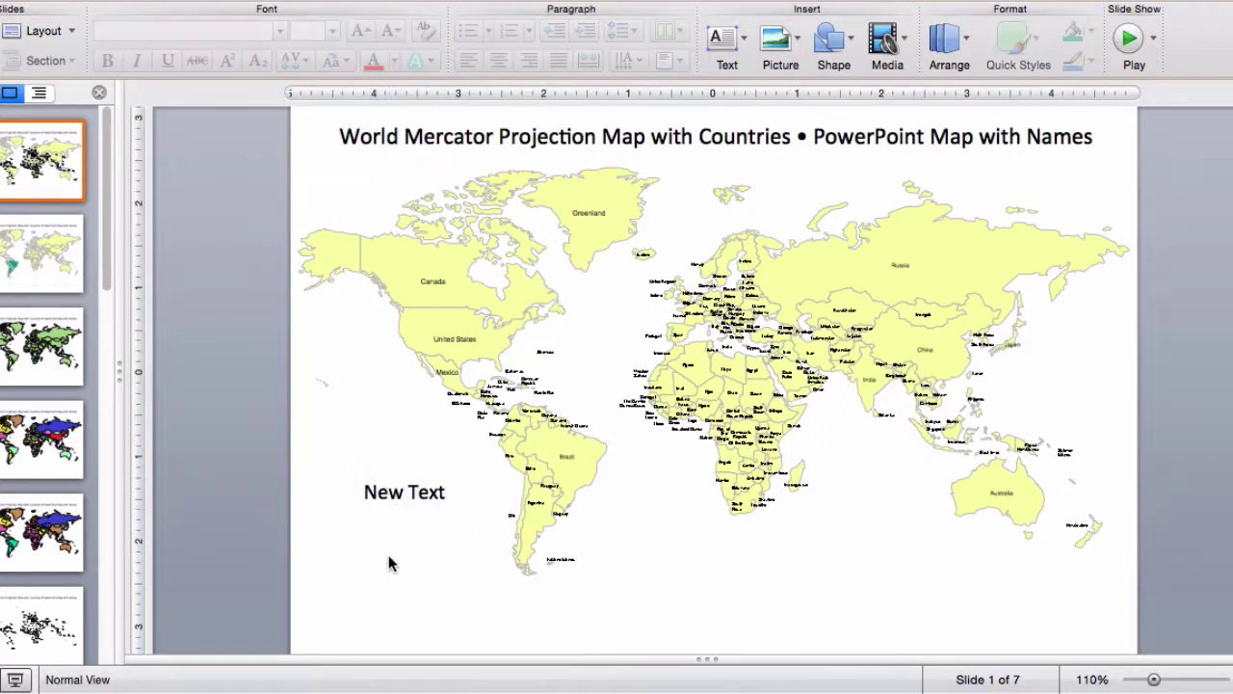
Move the New Text label below India and delete the large box over Asia and Australia.
{"action": "left_click", "coordinate": [380, 496]}
{"action": "left_click_drag", "start_coordinate": [376, 506], "coordinate": [848, 492]}
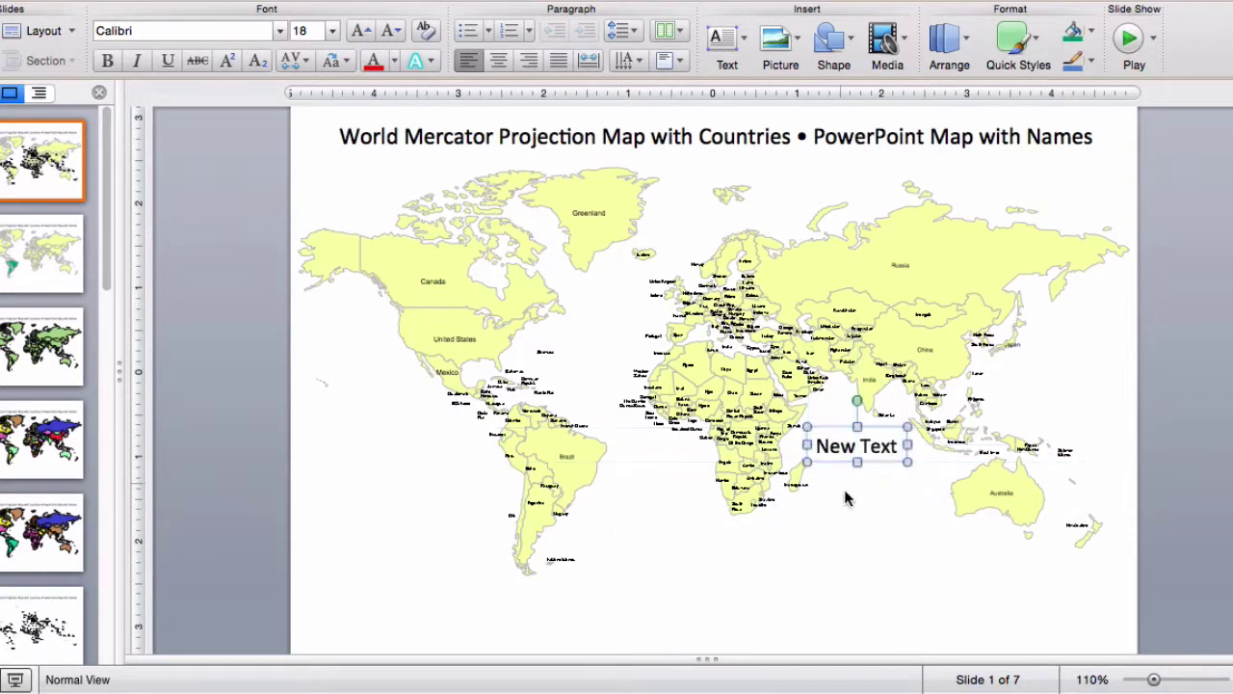
{"action": "left_click", "coordinate": [852, 539]}
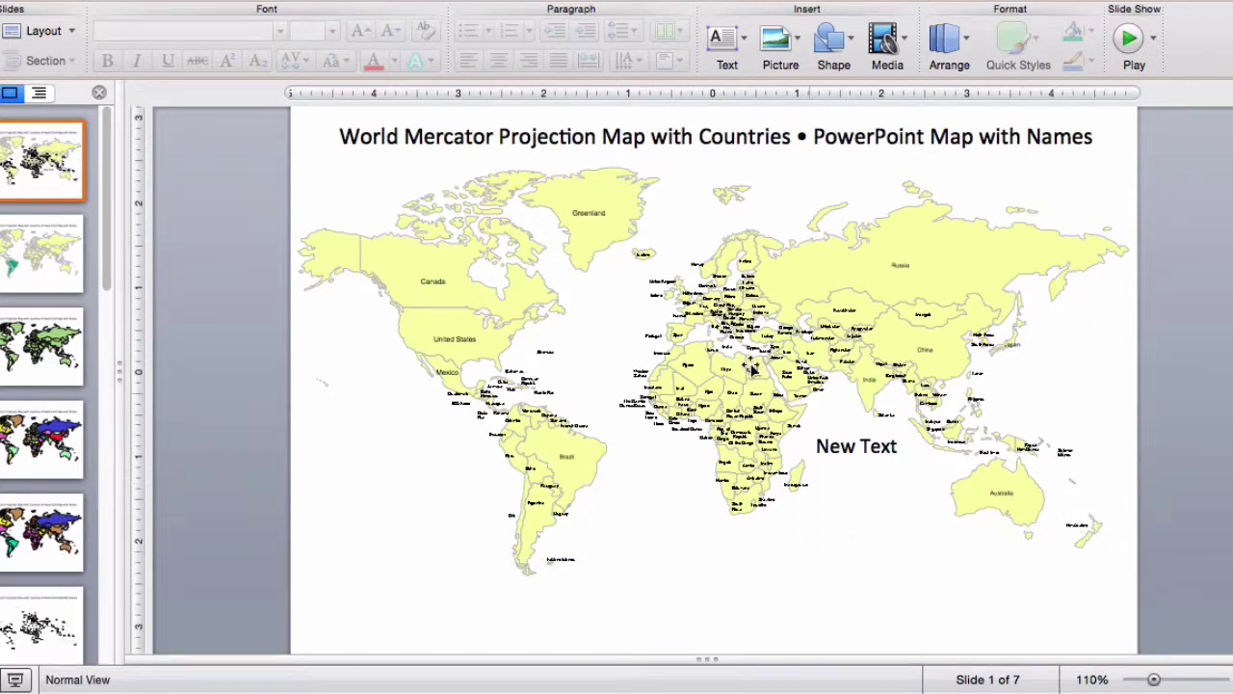
{"action": "left_click", "coordinate": [988, 470]}
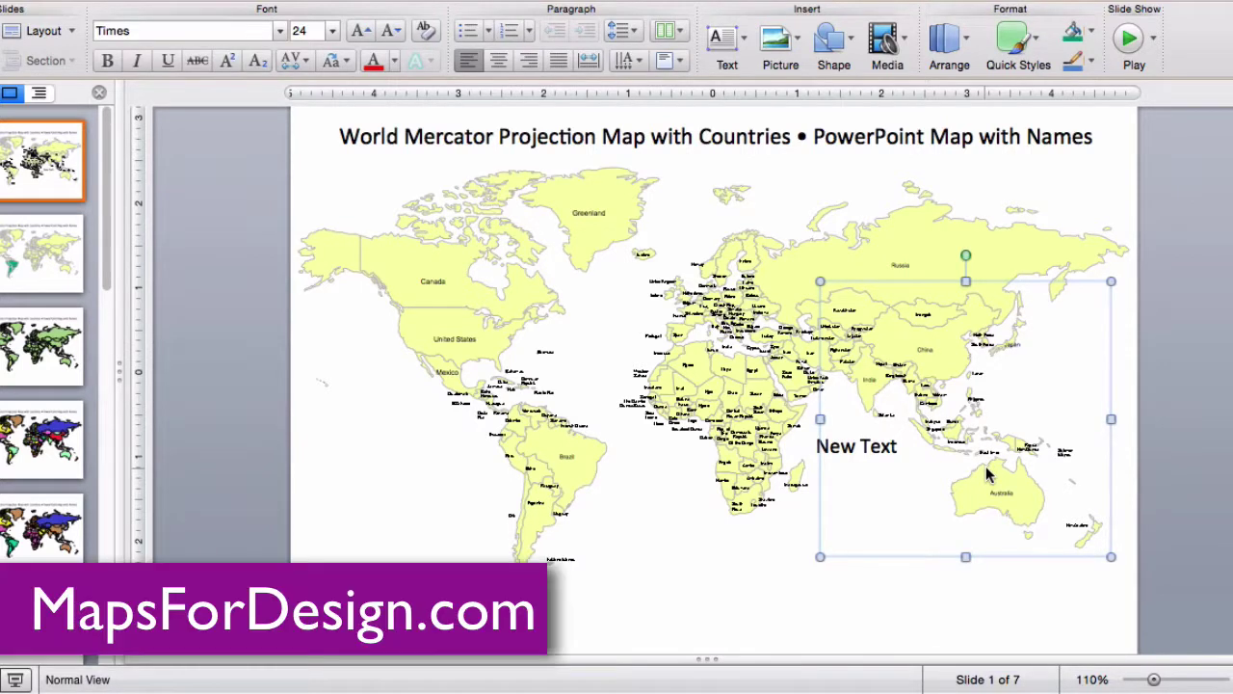
{"action": "key", "text": "Delete"}
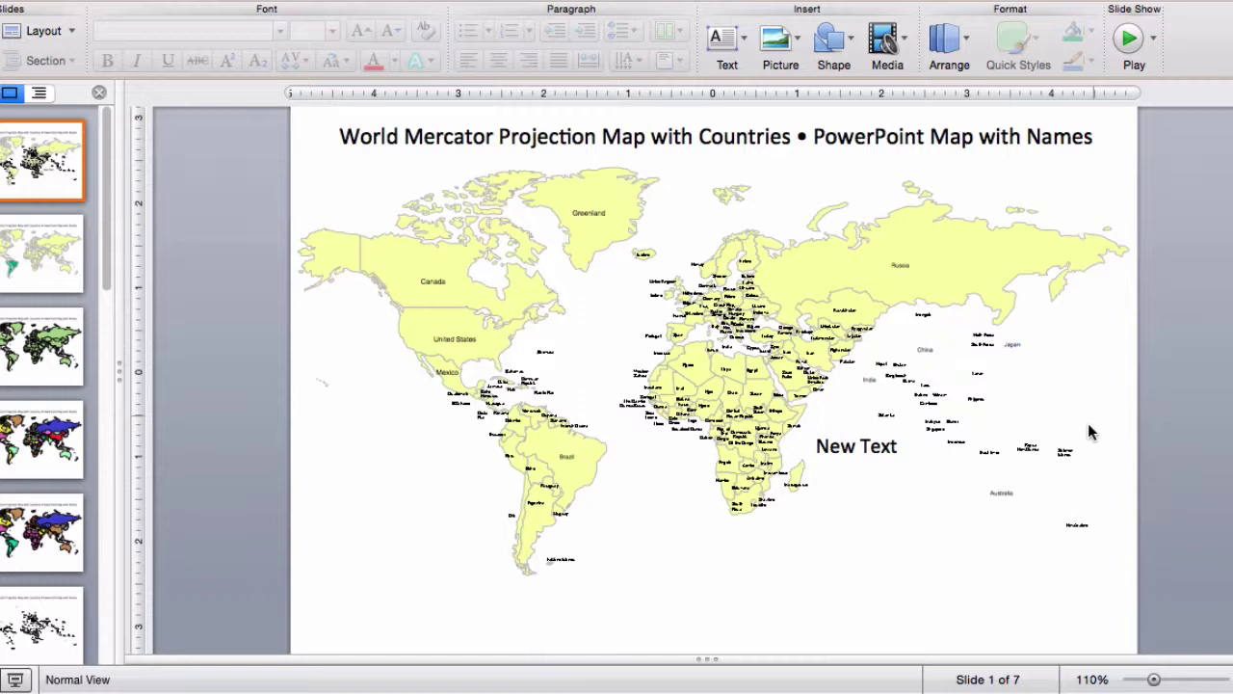
Delete the Australia and Indonesian island name labels around Southeast Asia.
{"action": "left_click_drag", "start_coordinate": [1095, 412], "coordinate": [920, 518]}
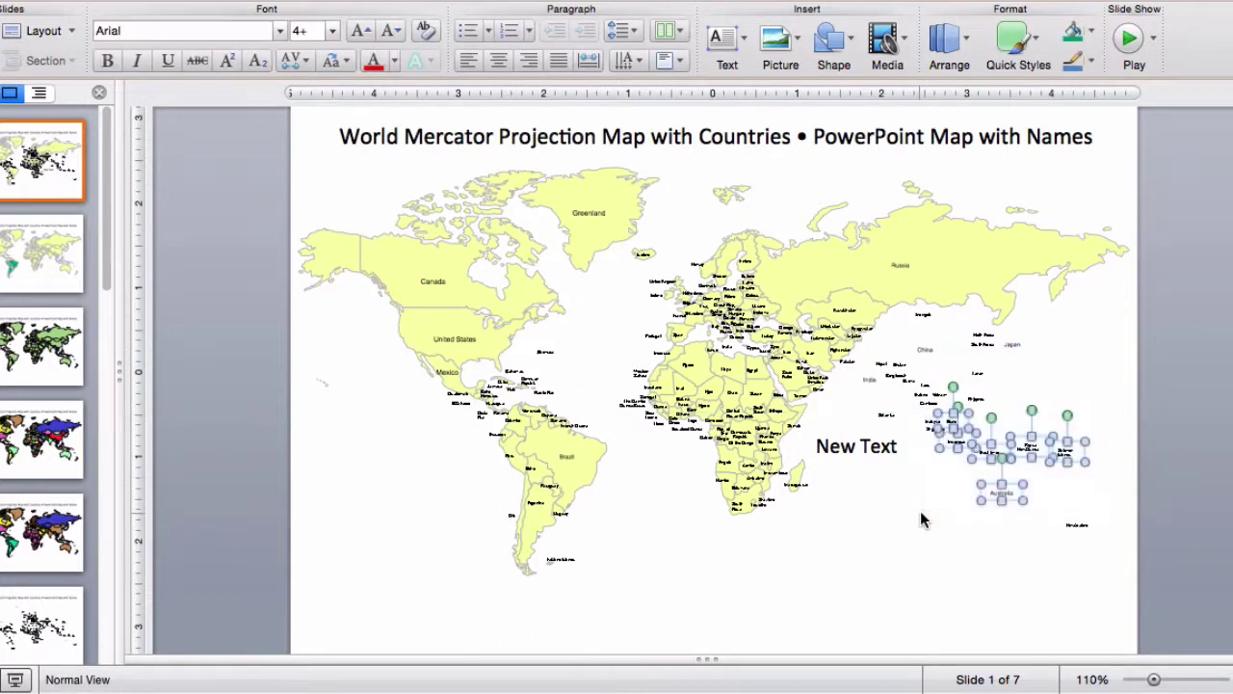
{"action": "key", "text": "Delete"}
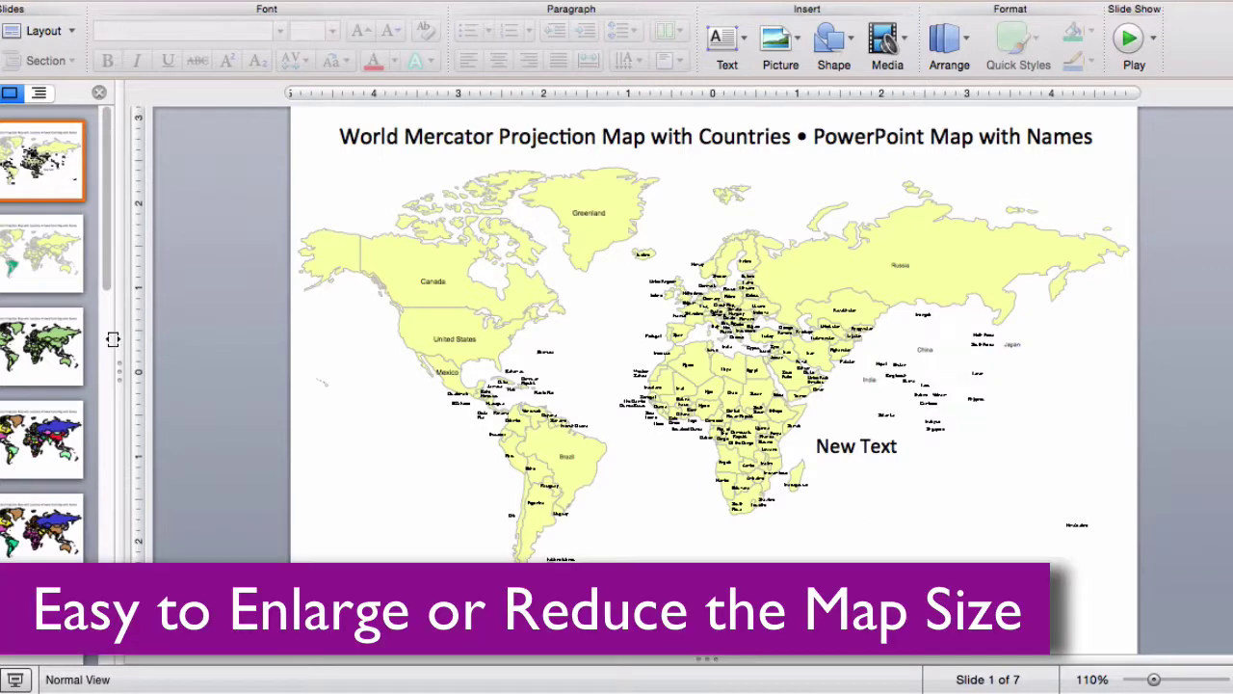
Copy South America's country shapes from slide 3 onto blank slide 7 and group them.
{"action": "left_click", "coordinate": [42, 373]}
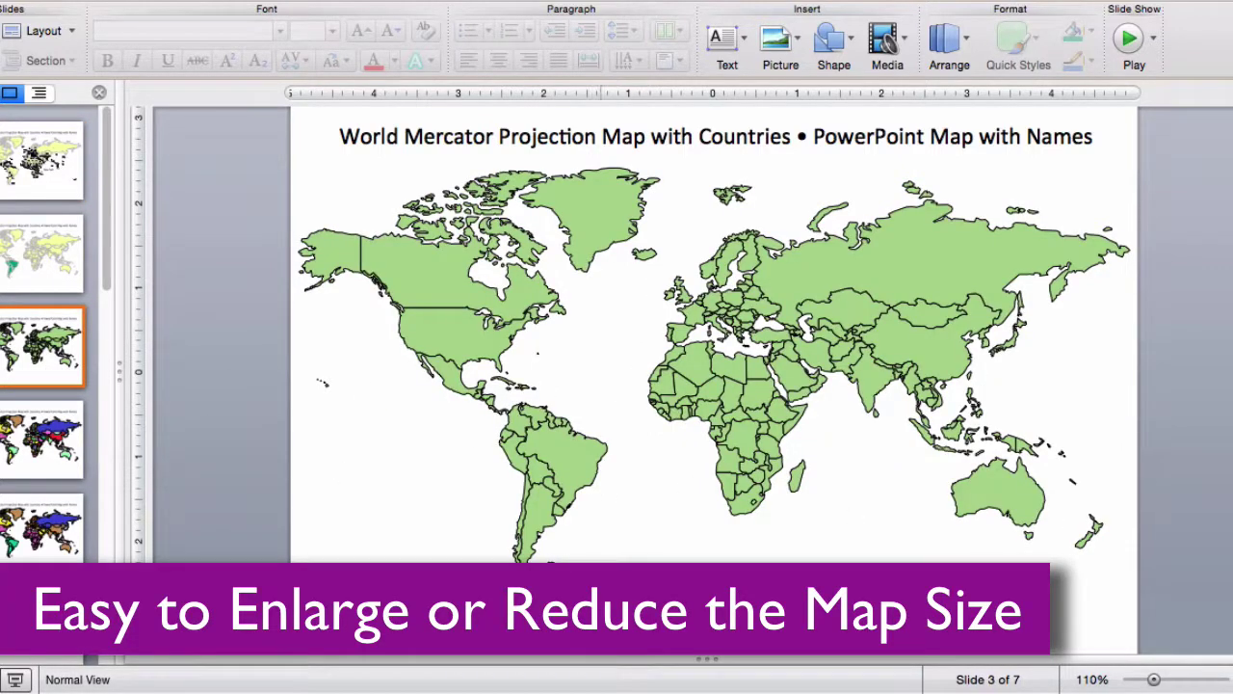
{"action": "left_click_drag", "start_coordinate": [636, 582], "coordinate": [491, 398]}
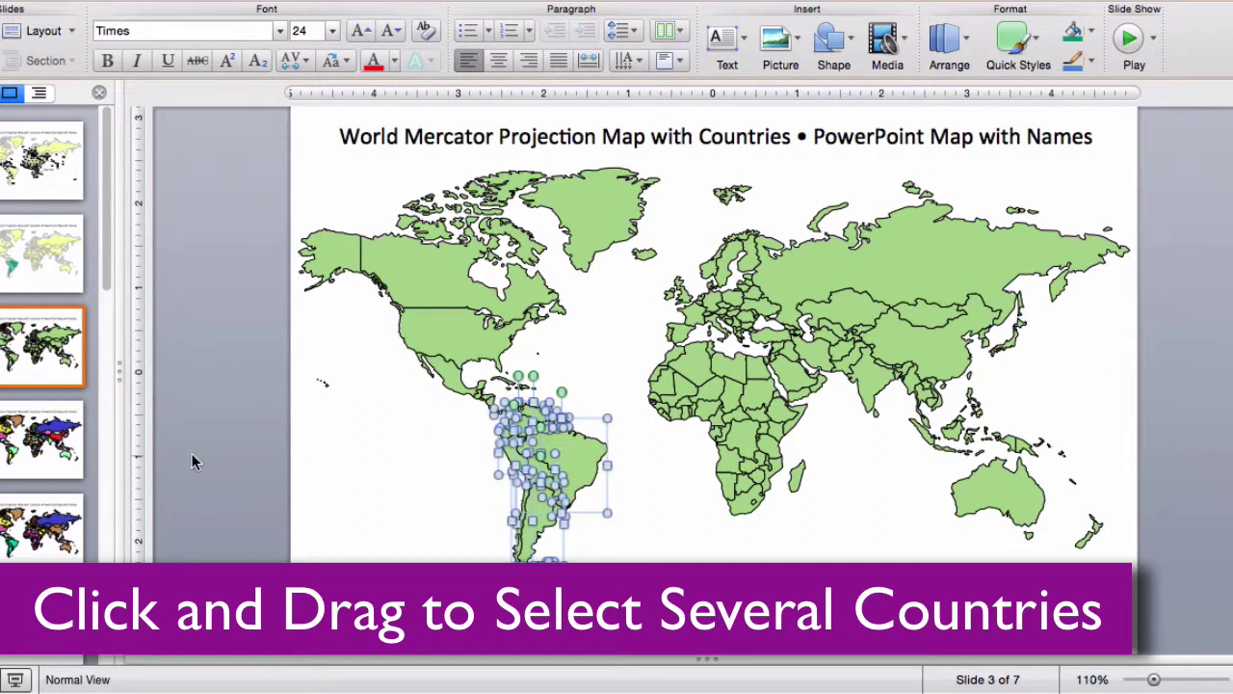
{"action": "scroll", "coordinate": [48, 511], "scroll_direction": "down", "scroll_amount": 3}
{"action": "left_click", "coordinate": [31, 537]}
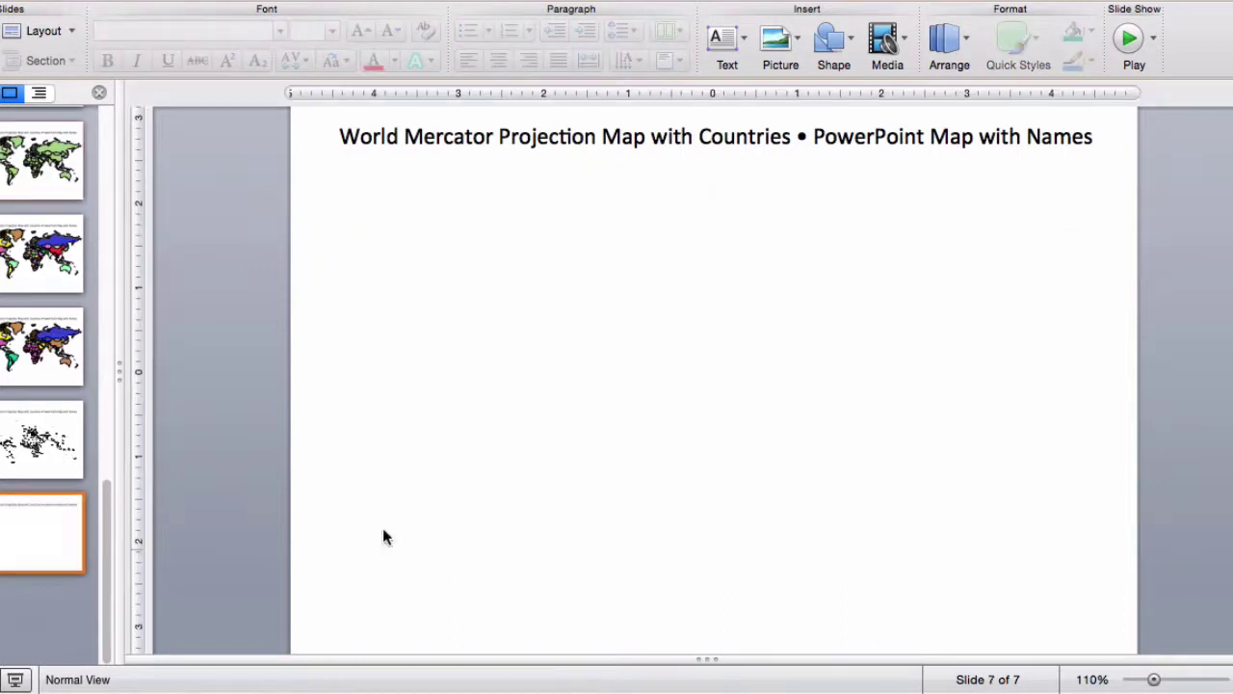
{"action": "key", "text": "super+v"}
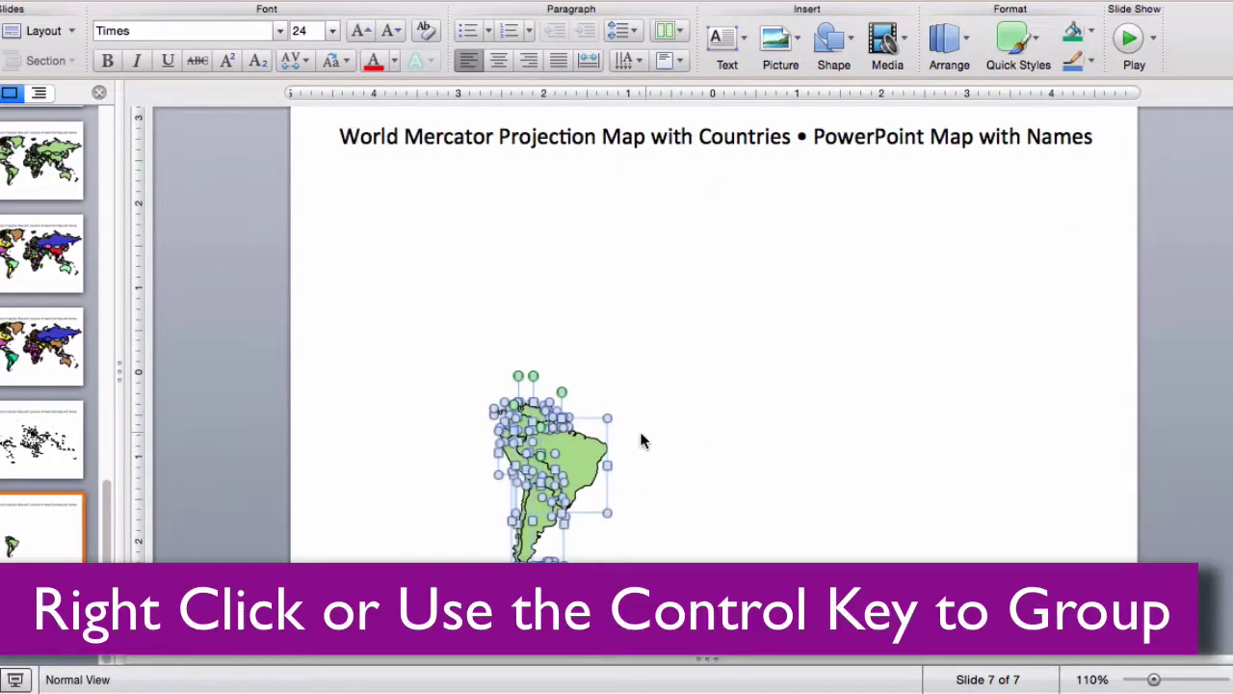
{"action": "right_click", "coordinate": [578, 455]}
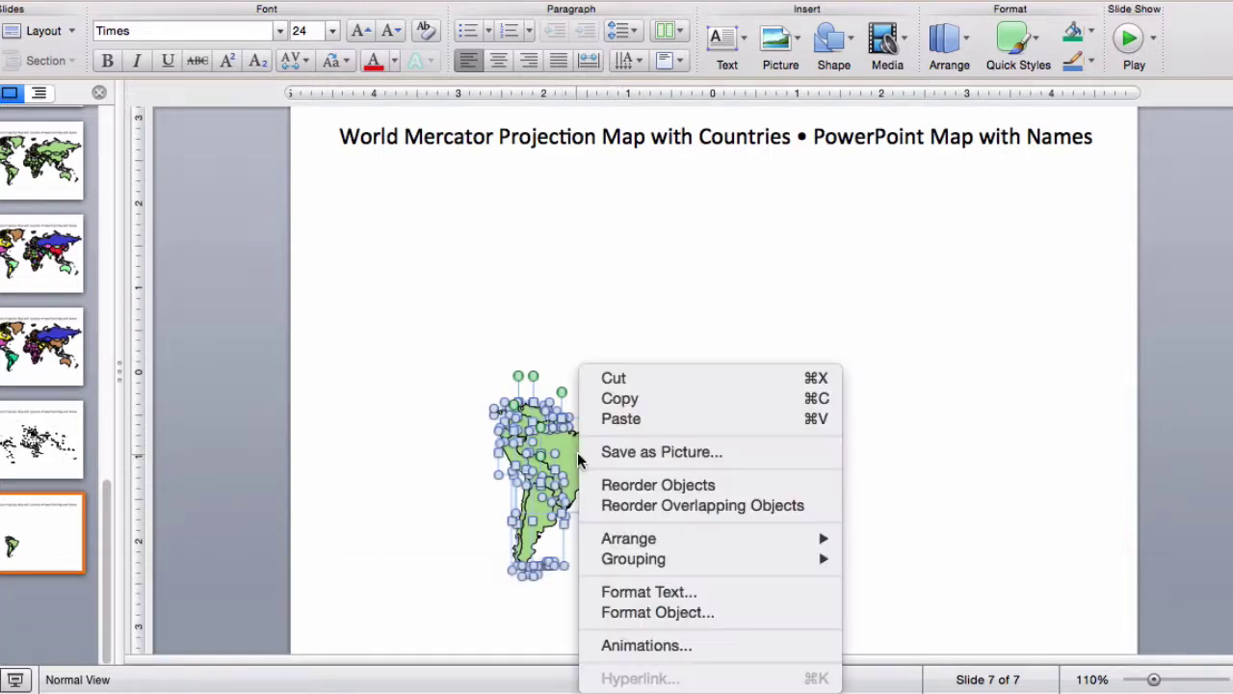
{"action": "mouse_move", "coordinate": [637, 560]}
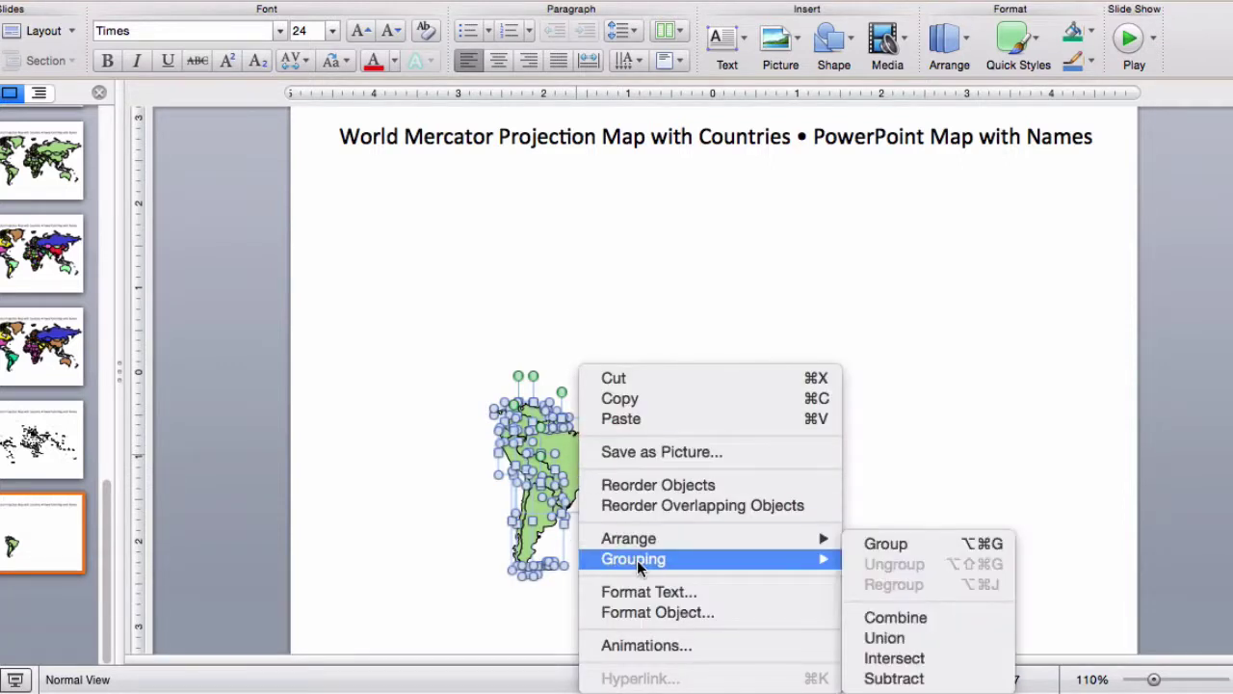
{"action": "left_click", "coordinate": [893, 542]}
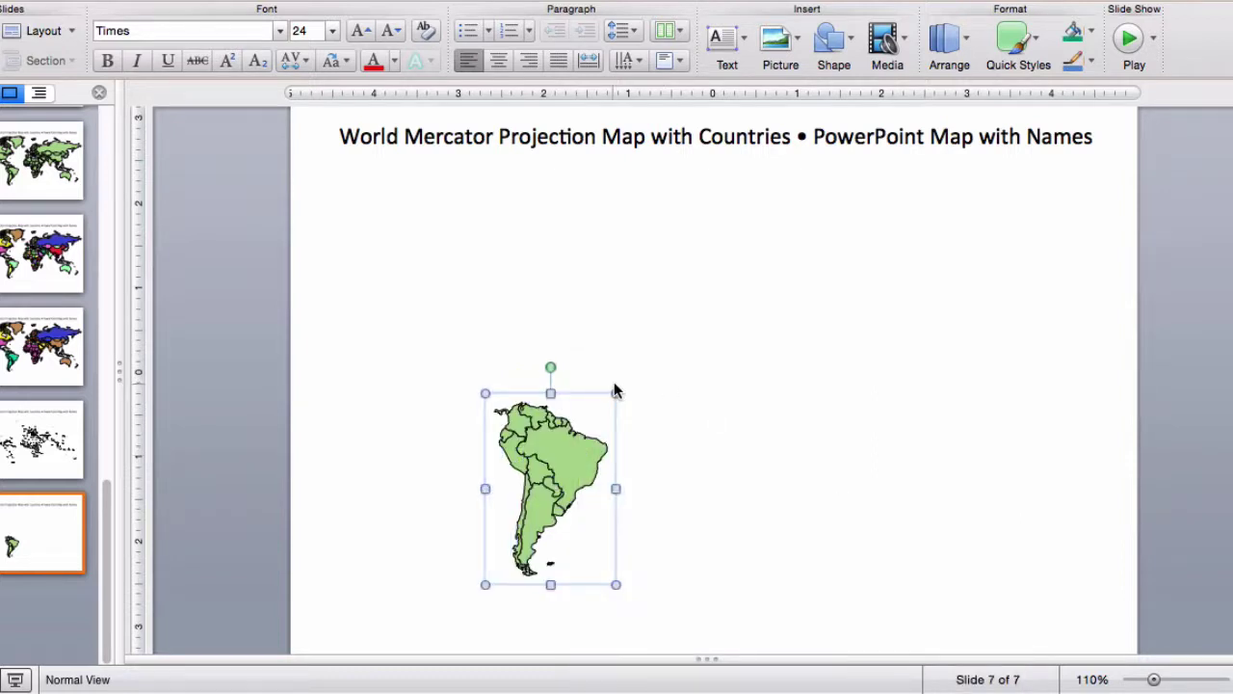
Enlarge and centre the South America group on slide 7, then return to slide 1.
{"action": "left_click_drag", "start_coordinate": [616, 393], "coordinate": [777, 209]}
{"action": "left_click_drag", "start_coordinate": [784, 585], "coordinate": [838, 622]}
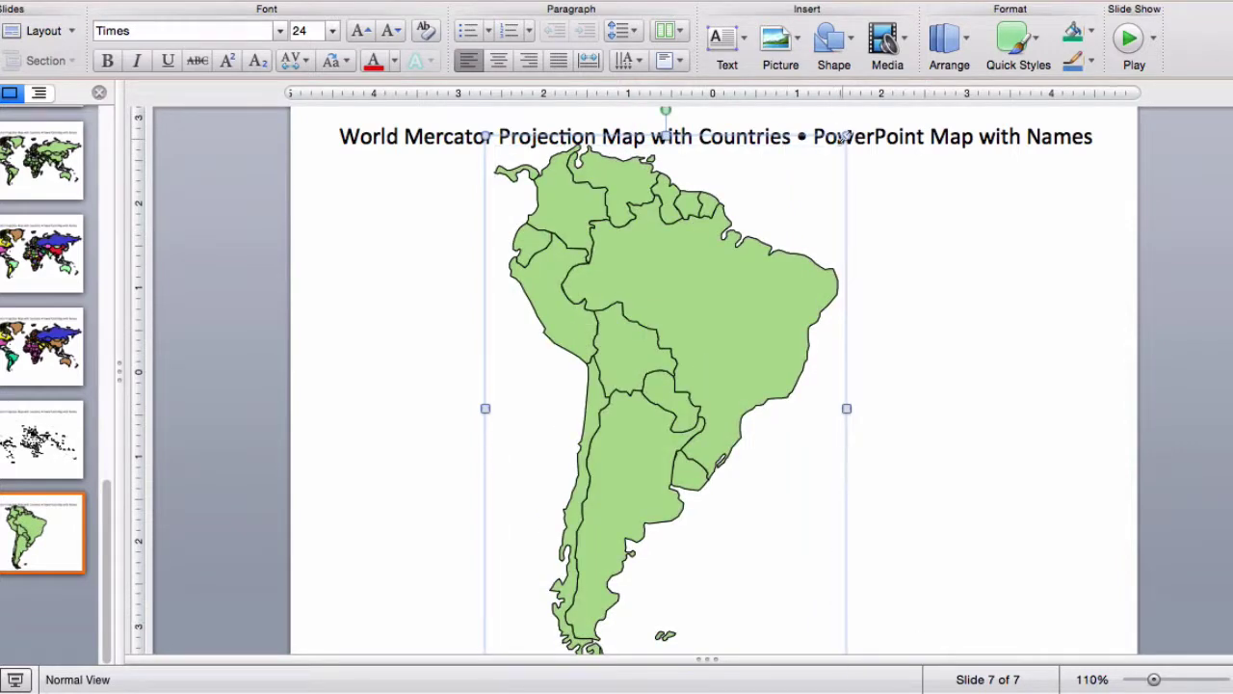
{"action": "left_click_drag", "start_coordinate": [846, 137], "coordinate": [765, 258]}
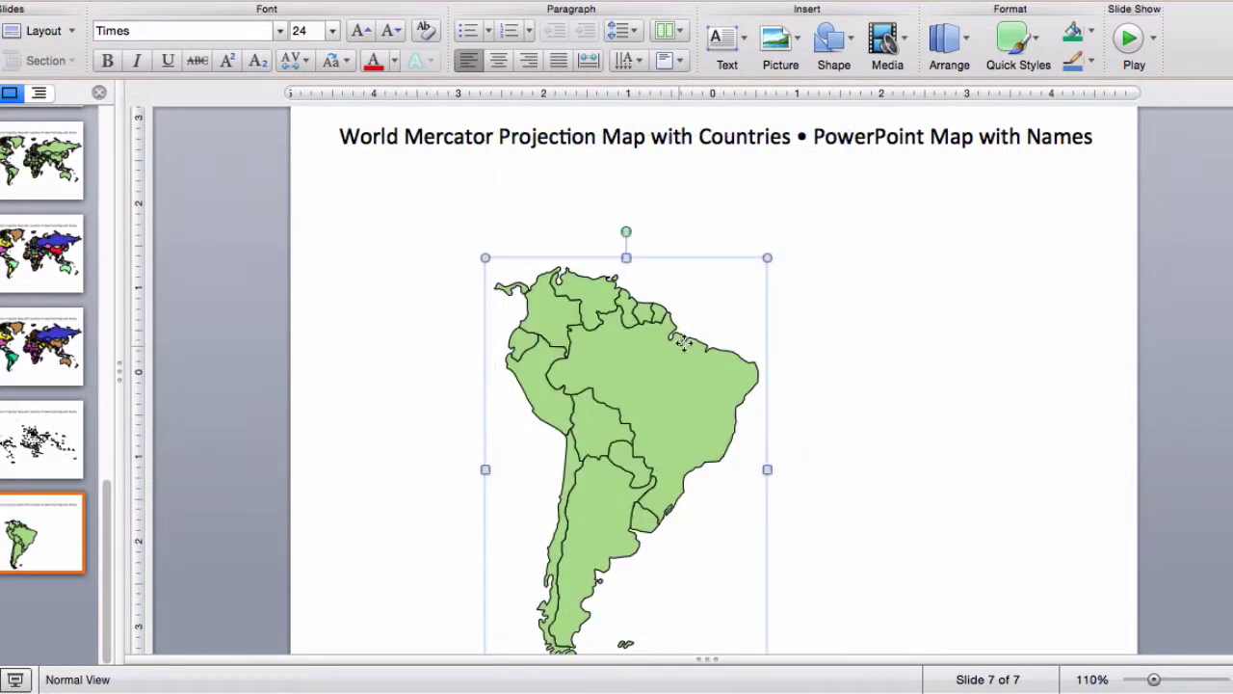
{"action": "left_click_drag", "start_coordinate": [684, 347], "coordinate": [751, 287]}
{"action": "left_click", "coordinate": [739, 299]}
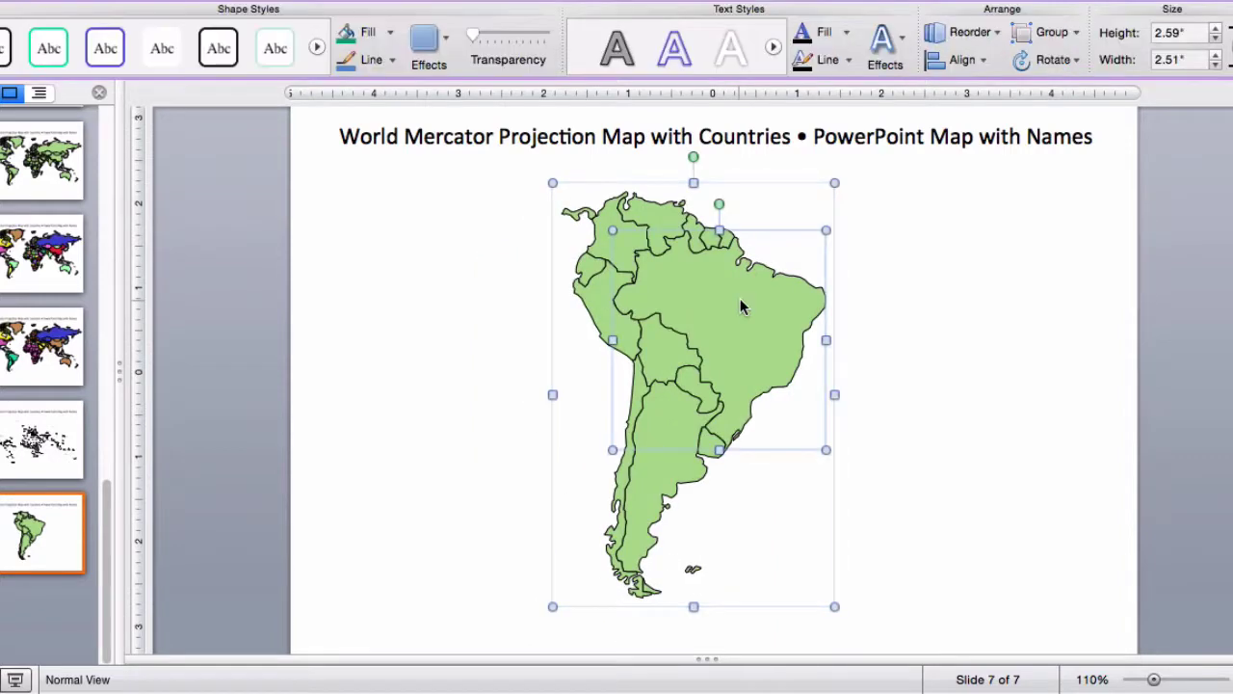
{"action": "left_click", "coordinate": [382, 256]}
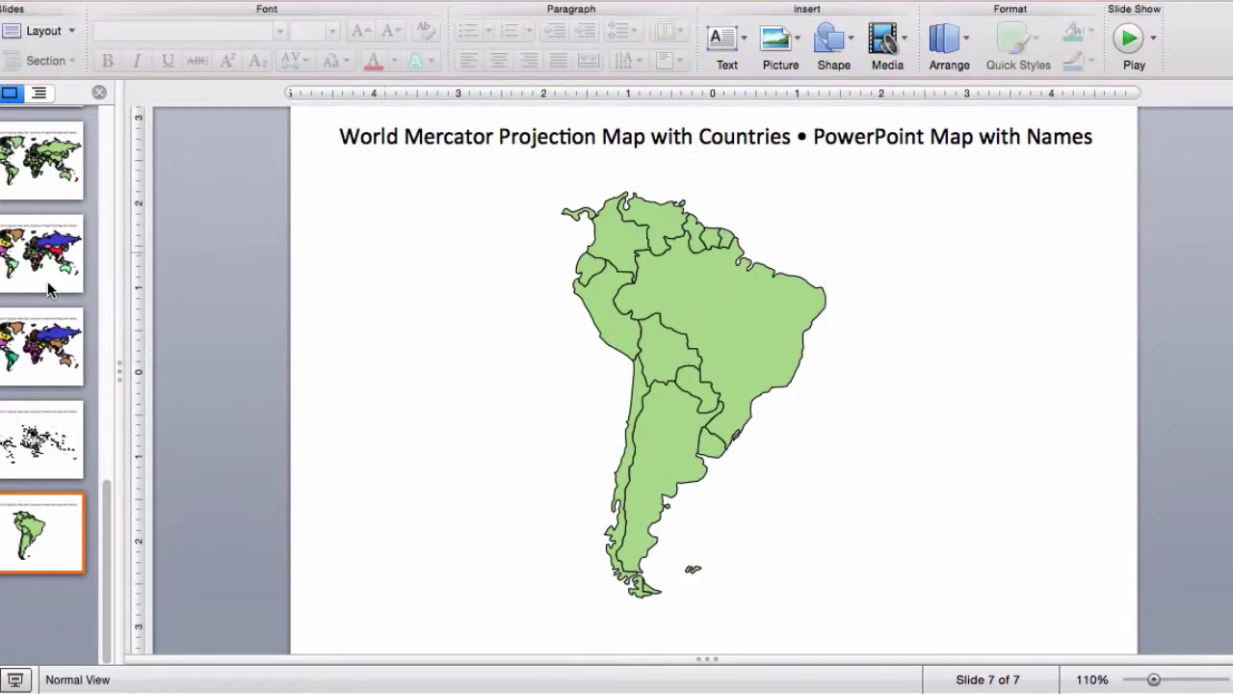
{"action": "scroll", "coordinate": [38, 280], "scroll_direction": "up", "scroll_amount": 3}
{"action": "left_click", "coordinate": [69, 185]}
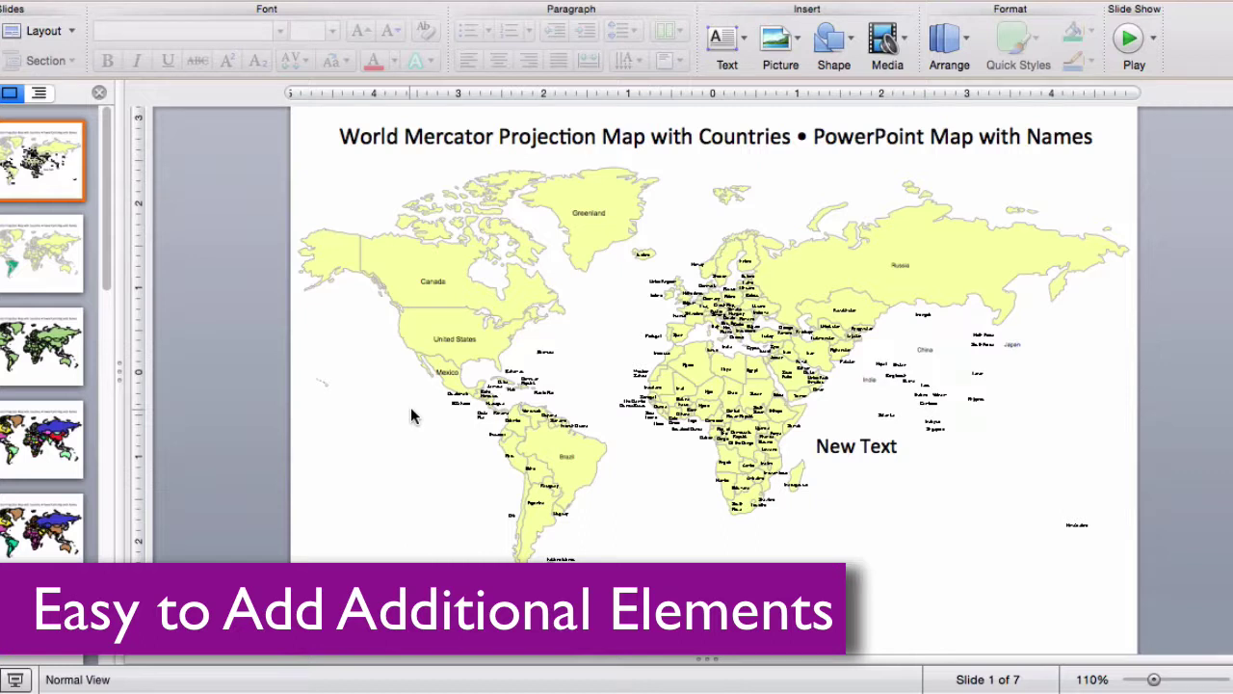
Insert a red five-point star and shrink it into a small marker.
{"action": "left_click", "coordinate": [852, 43]}
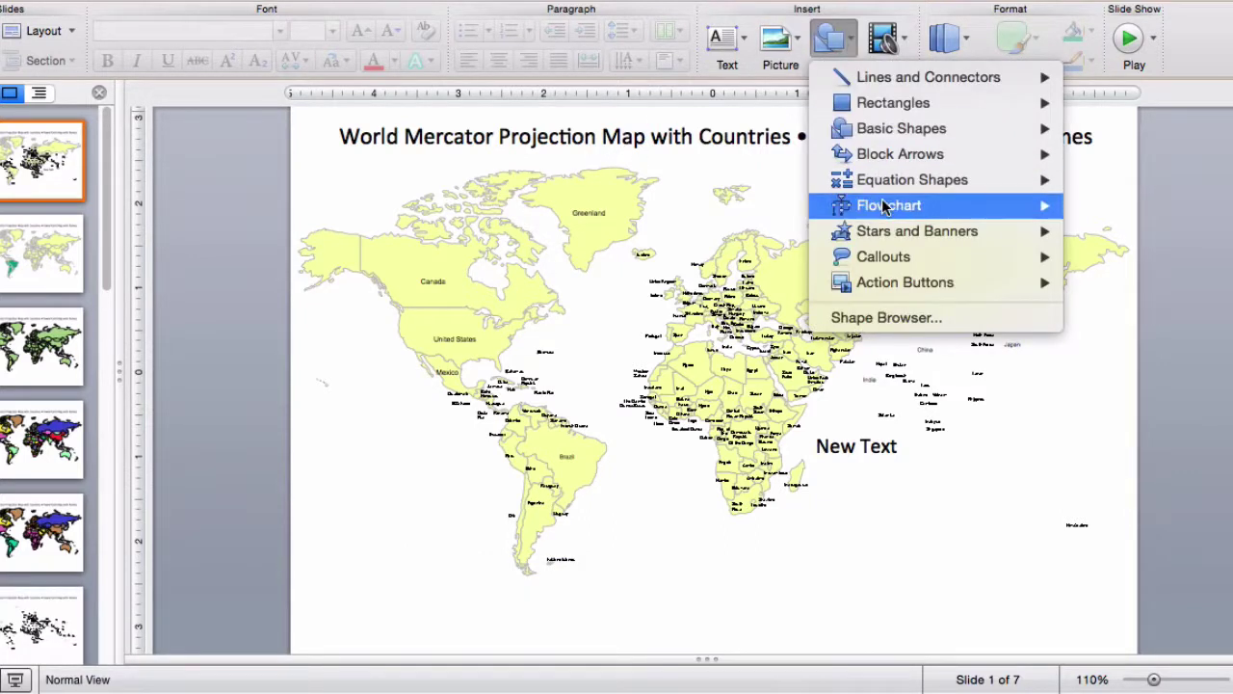
{"action": "mouse_move", "coordinate": [887, 234]}
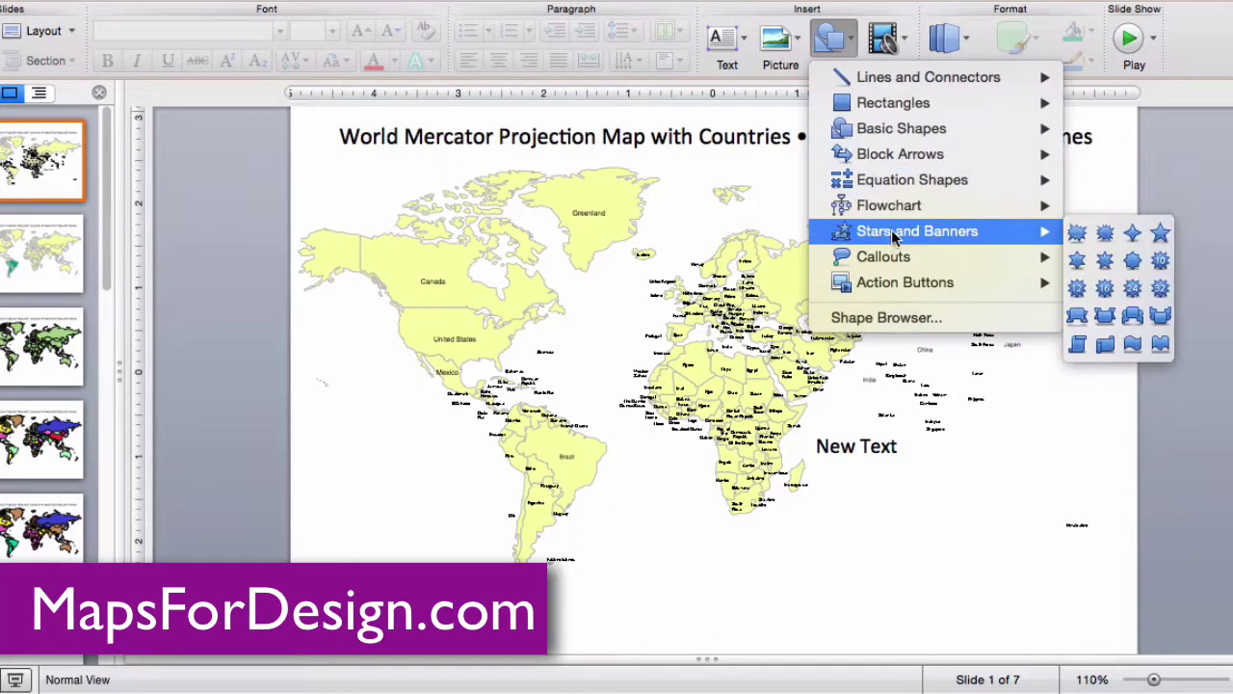
{"action": "left_click", "coordinate": [1161, 233]}
{"action": "left_click", "coordinate": [429, 482]}
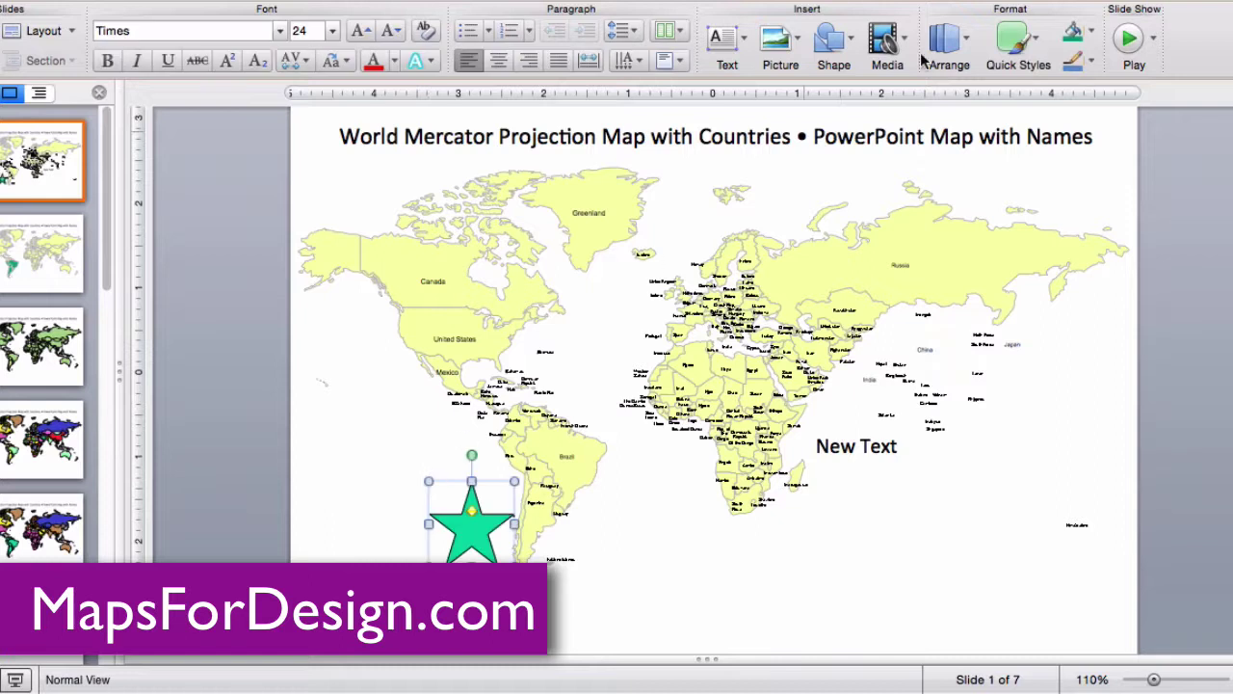
{"action": "left_click", "coordinate": [1091, 34]}
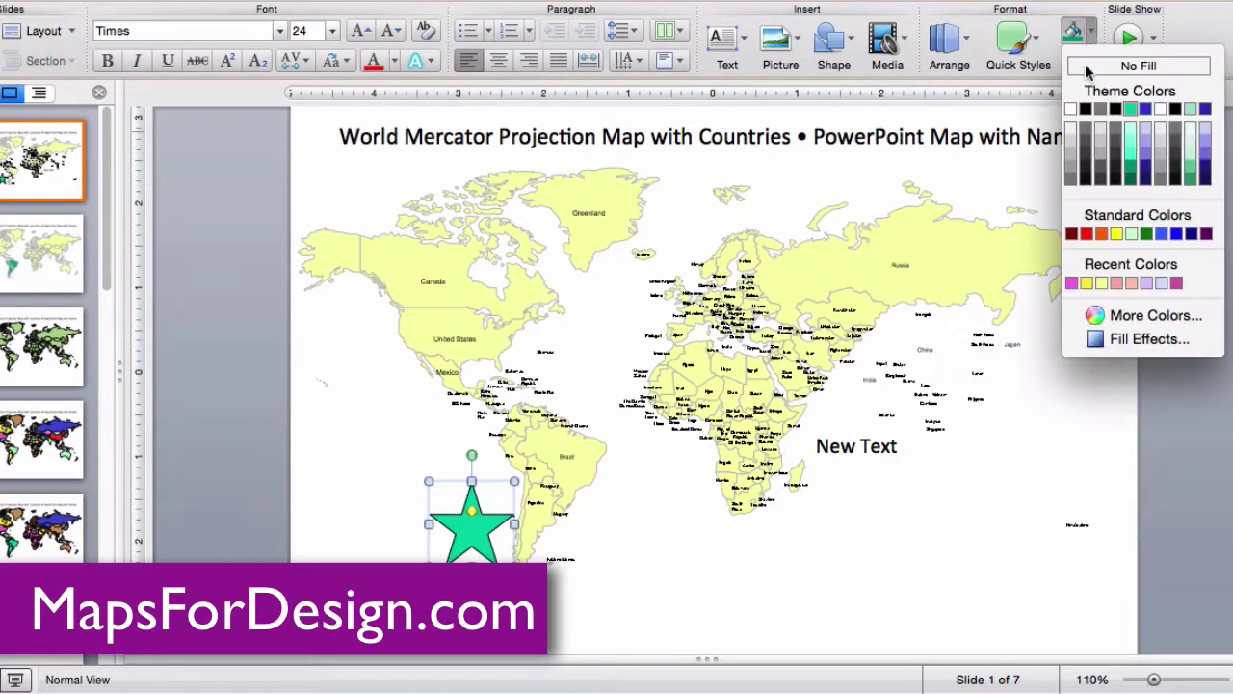
{"action": "left_click", "coordinate": [1089, 234]}
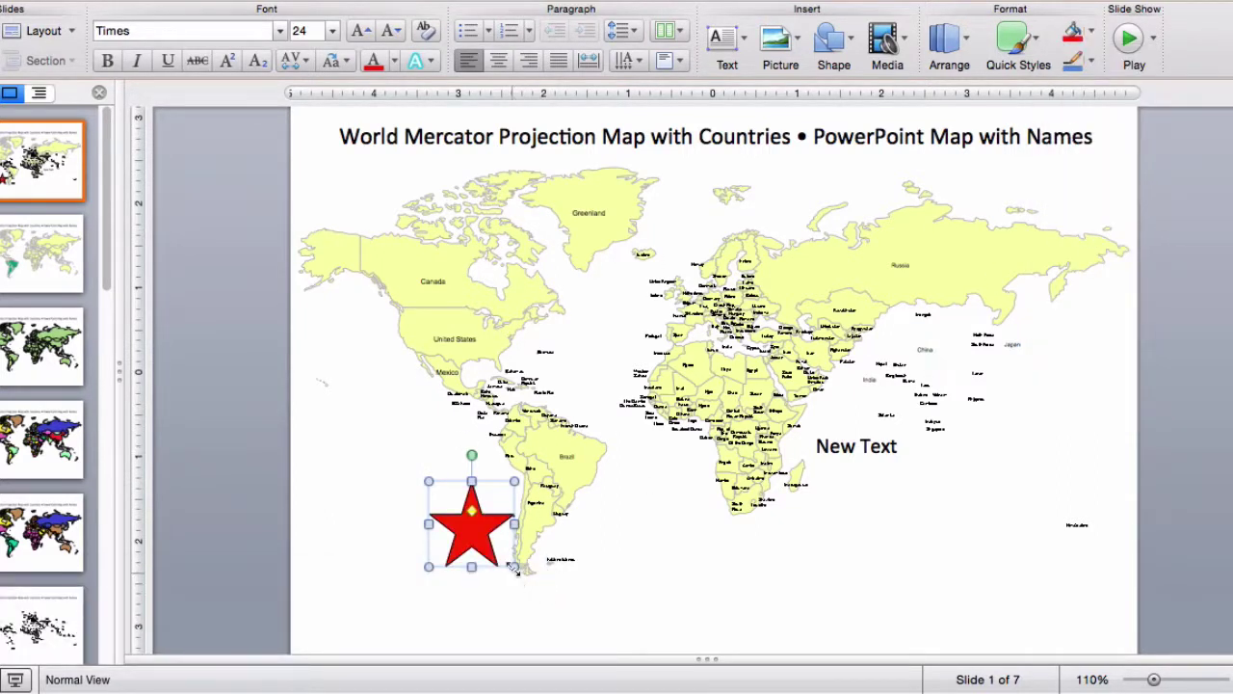
{"action": "left_click_drag", "start_coordinate": [513, 566], "coordinate": [511, 337]}
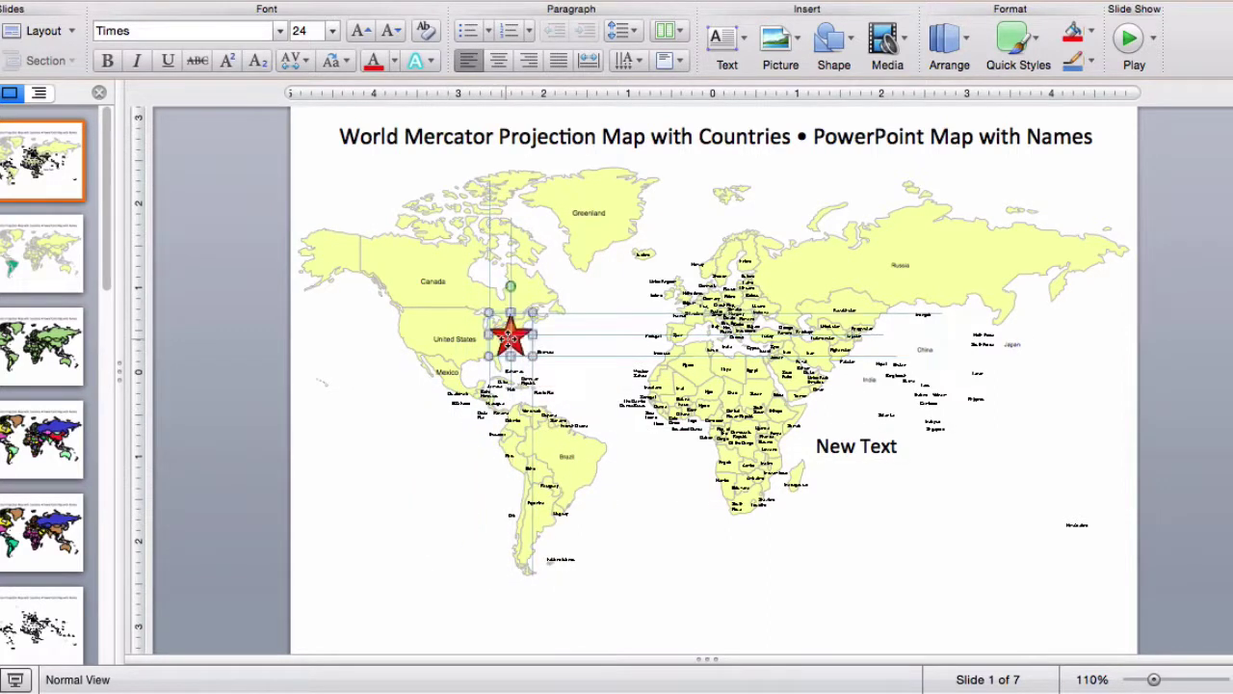
Deselect the star, then view the highlighted South America and green bordered world map slides.
{"action": "left_click", "coordinate": [396, 505]}
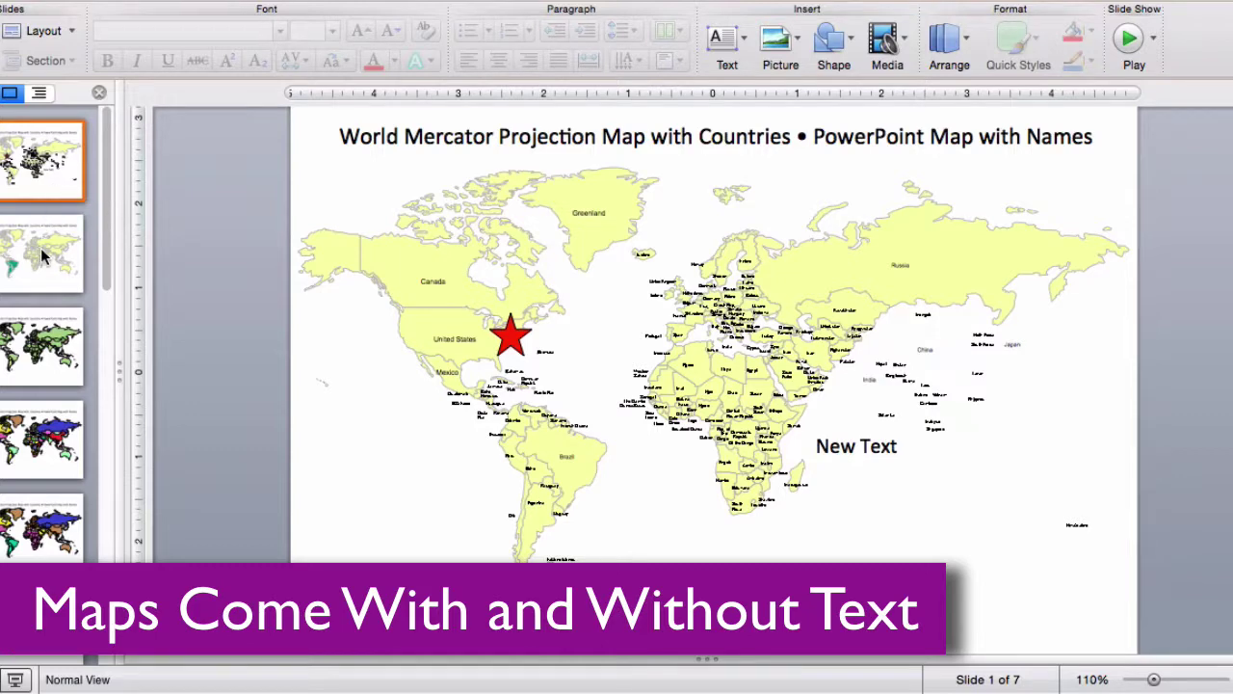
{"action": "left_click", "coordinate": [41, 279]}
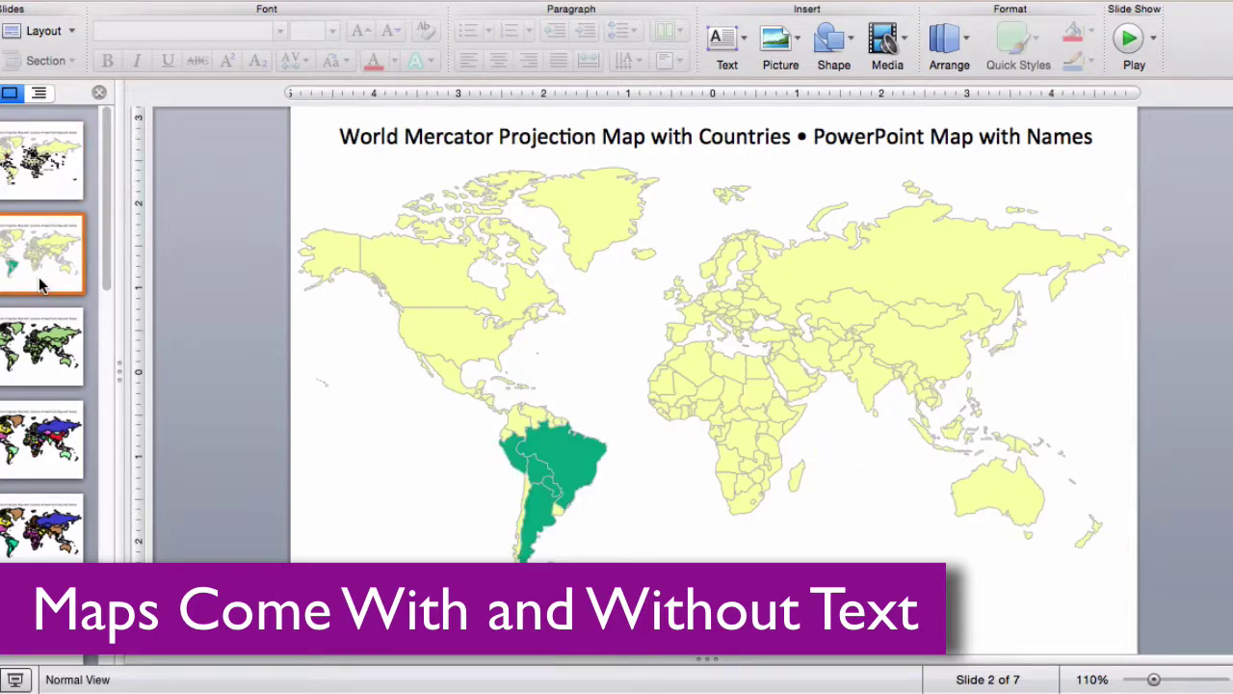
{"action": "left_click", "coordinate": [41, 375]}
{"action": "left_click_drag", "start_coordinate": [628, 574], "coordinate": [482, 451]}
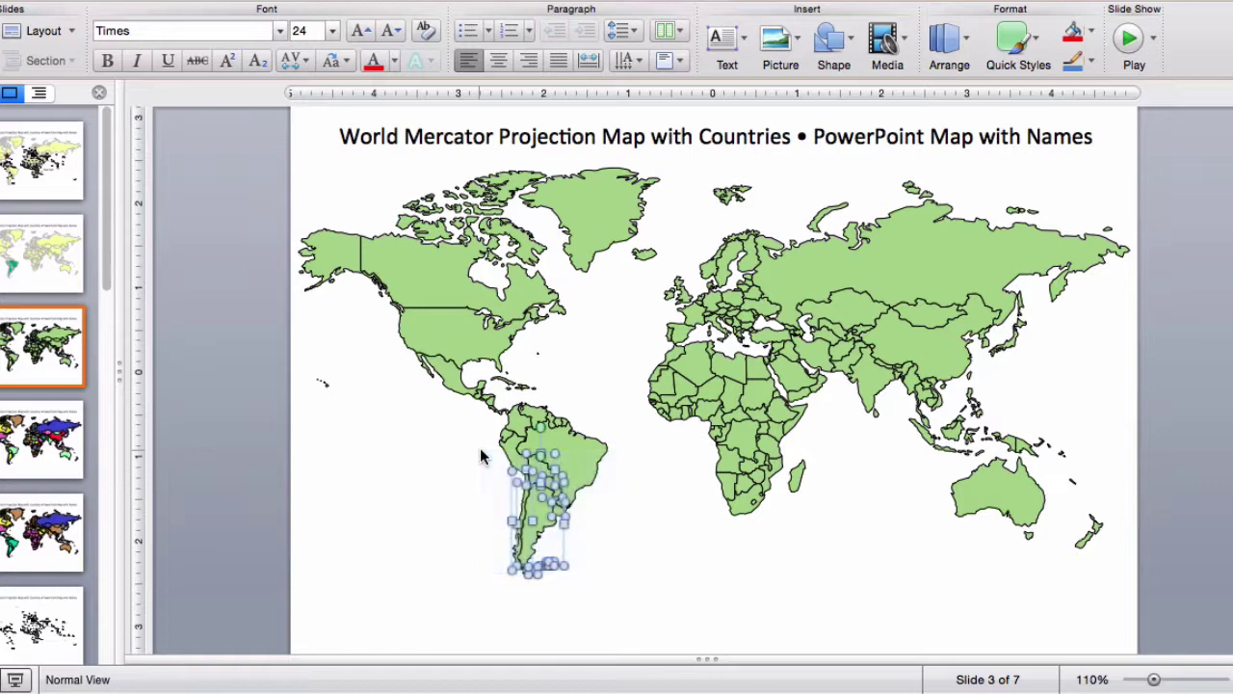
View the multicoloured and continent-coloured maps, ending on the country-names-only slide 6.
{"action": "left_click", "coordinate": [51, 467]}
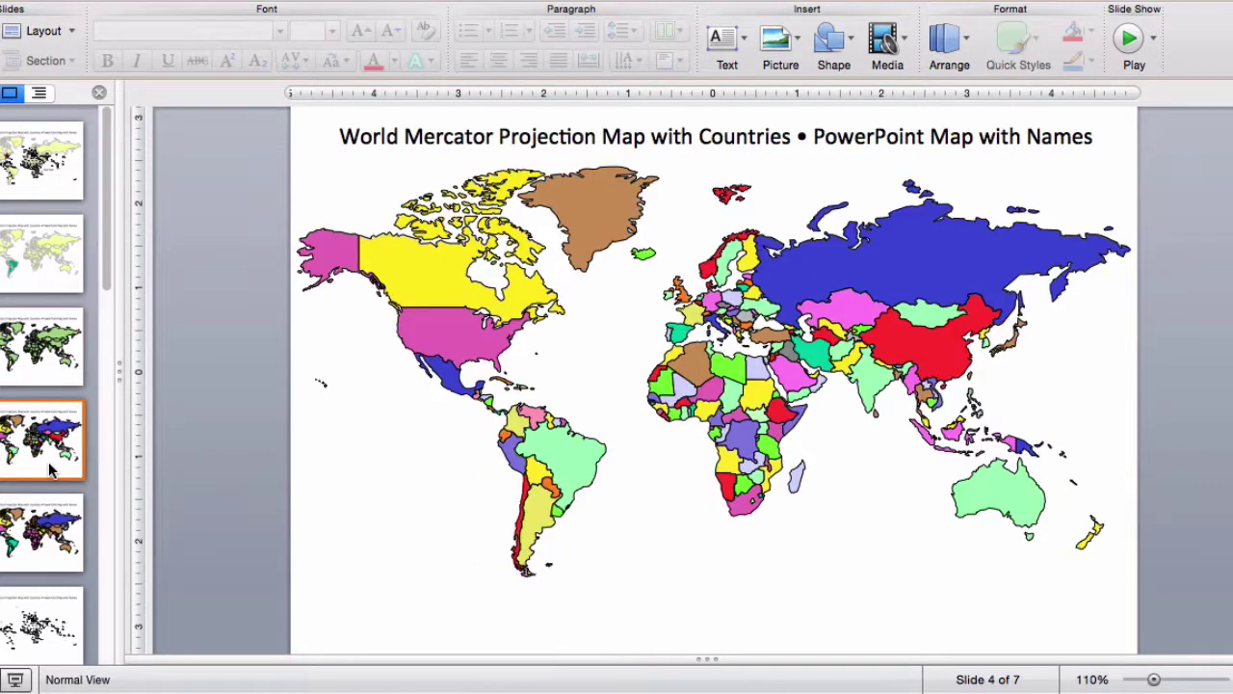
{"action": "left_click", "coordinate": [42, 548]}
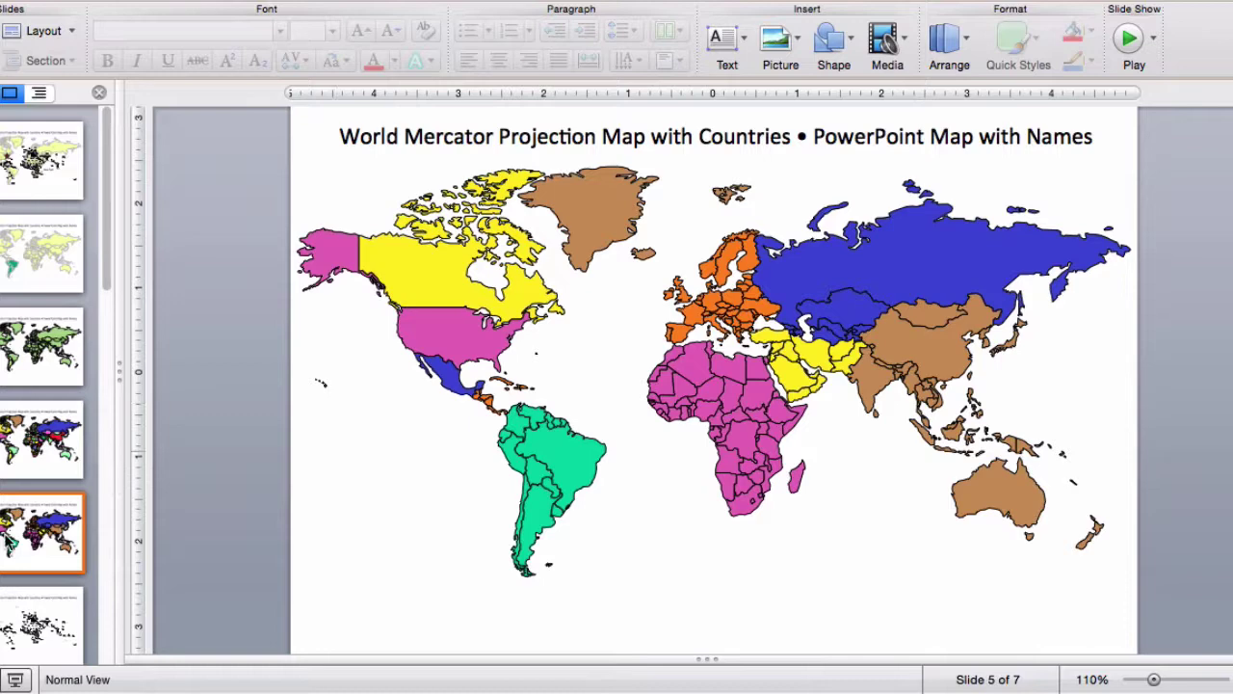
{"action": "scroll", "coordinate": [9, 543], "scroll_direction": "down", "scroll_amount": 4}
{"action": "left_click", "coordinate": [54, 465]}
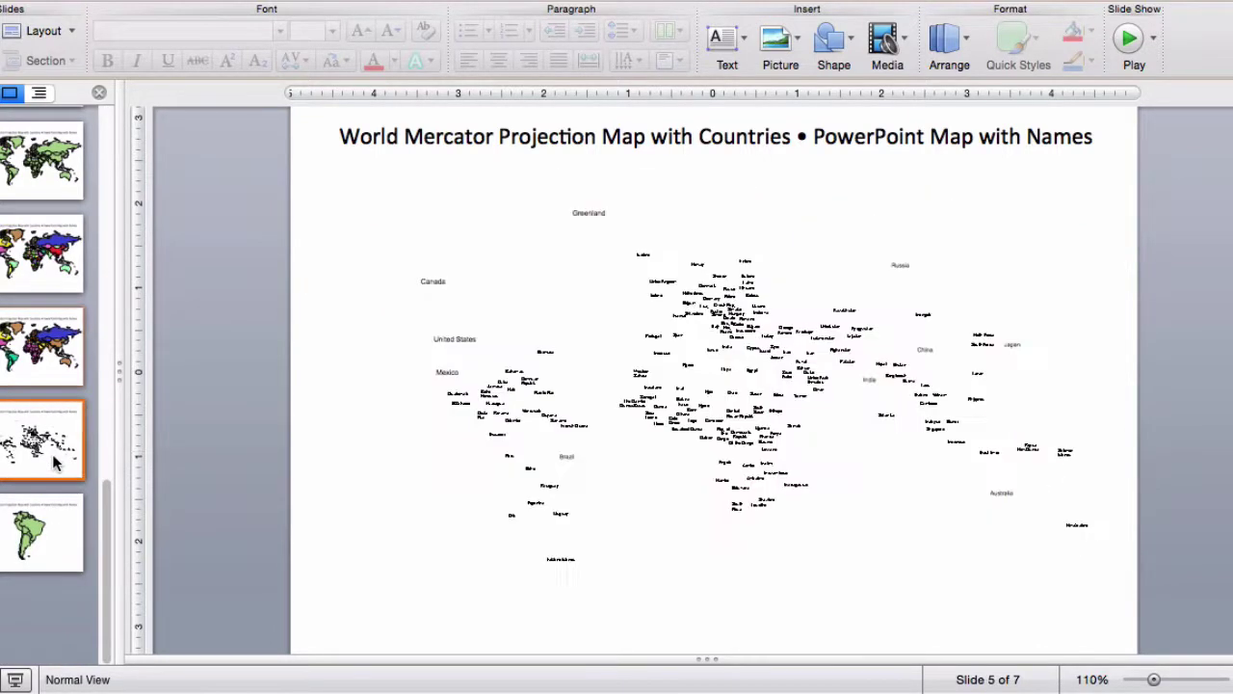
{"action": "scroll", "coordinate": [53, 433], "scroll_direction": "up", "scroll_amount": 3}
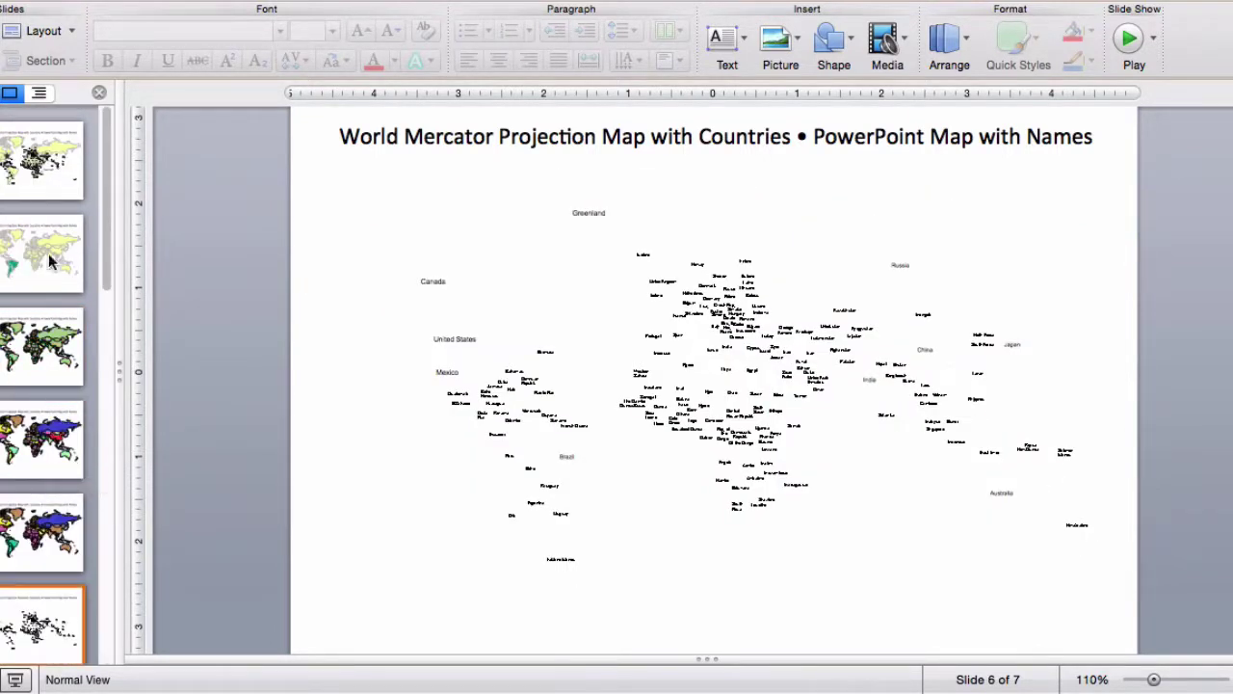